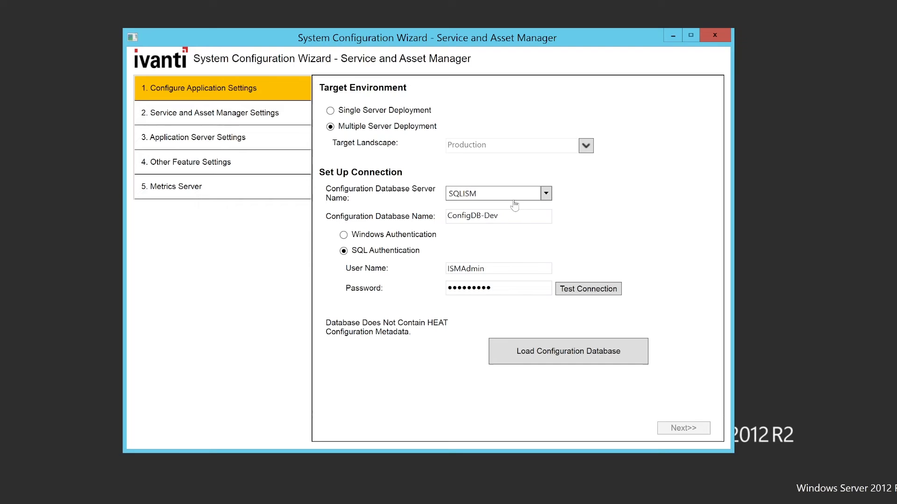
Step: Open the Target Landscapes dialog from the Target Landscape dropdown arrow
{"action": "left_click", "coordinate": [587, 147]}
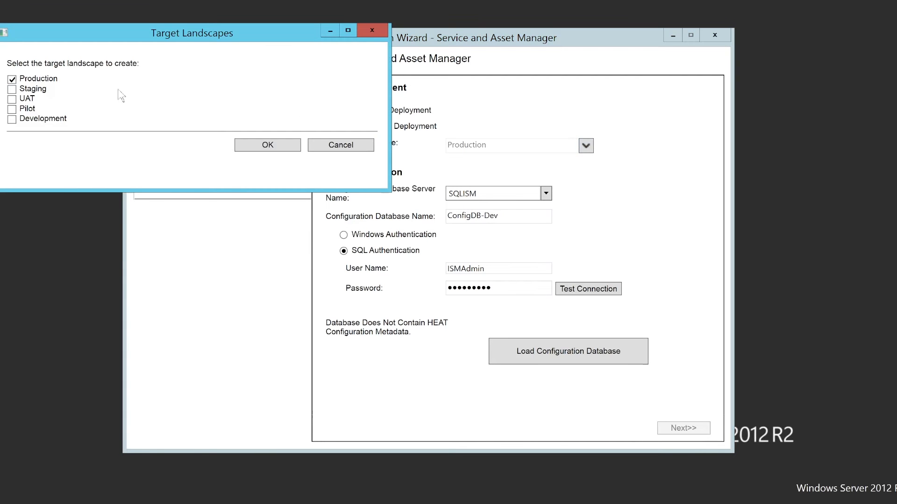
Step: Uncheck Production and check Staging in the Target Landscapes list
{"action": "left_click", "coordinate": [11, 80]}
{"action": "left_click", "coordinate": [13, 90]}
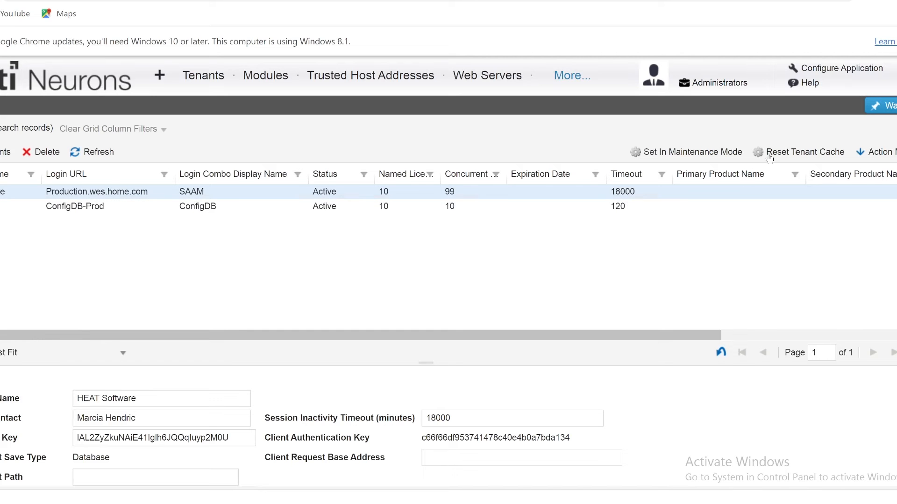
Step: Open ConfigDB-Prod's Configure Application and go to Security Controls > API Keys
{"action": "left_click", "coordinate": [827, 70]}
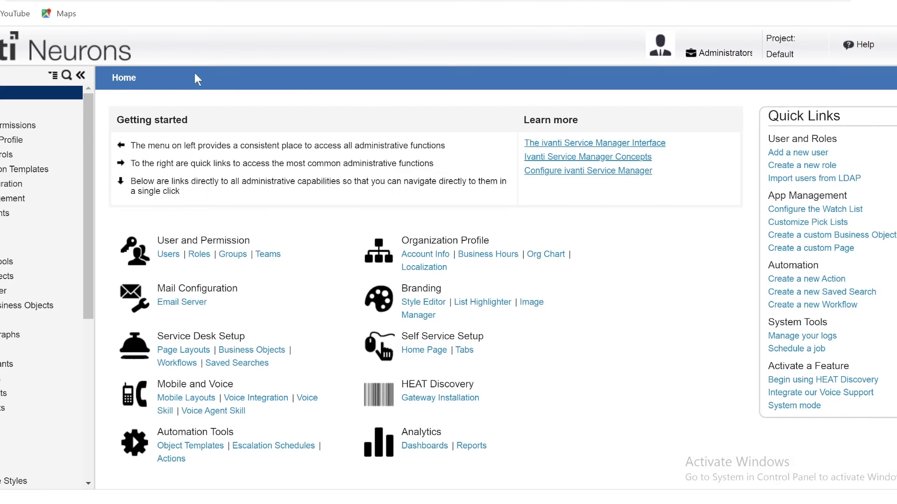
{"action": "left_click", "coordinate": [4, 155]}
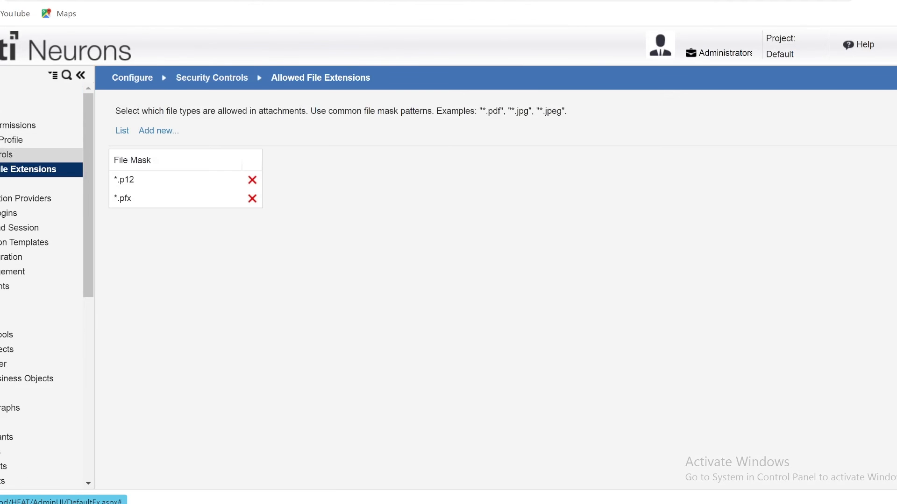
{"action": "left_click", "coordinate": [2, 184]}
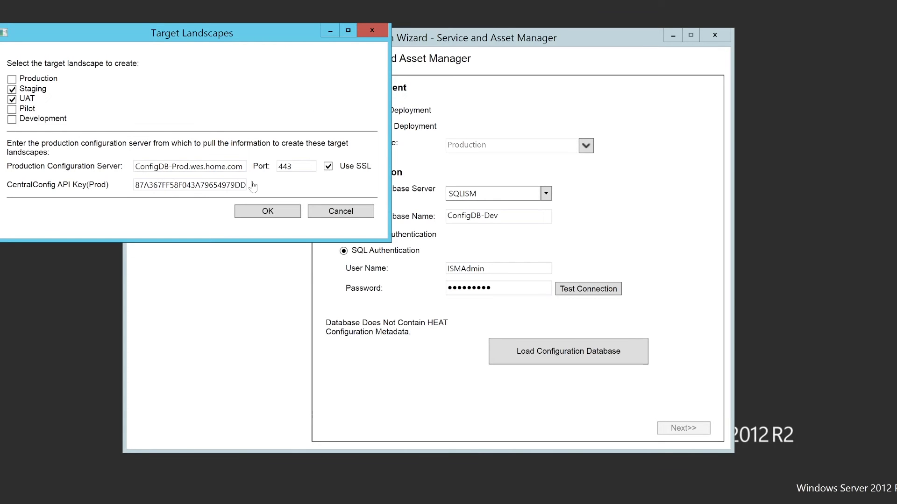
Step: Confirm the Target Landscapes dialog so Target Landscape reads Staging,UAT
{"action": "left_click", "coordinate": [268, 212]}
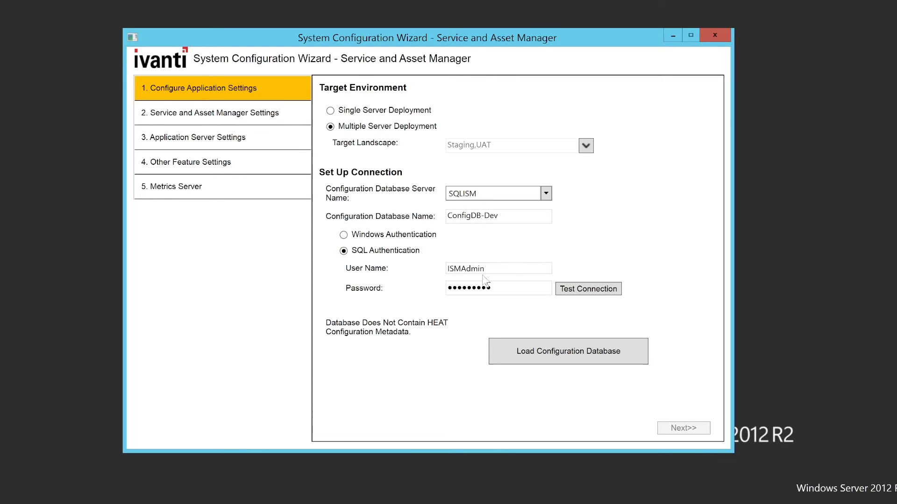
Step: Test the ConfigDB-Dev connection and load the configuration database, reaching system table version 714
{"action": "left_click", "coordinate": [587, 294]}
{"action": "left_click", "coordinate": [576, 361]}
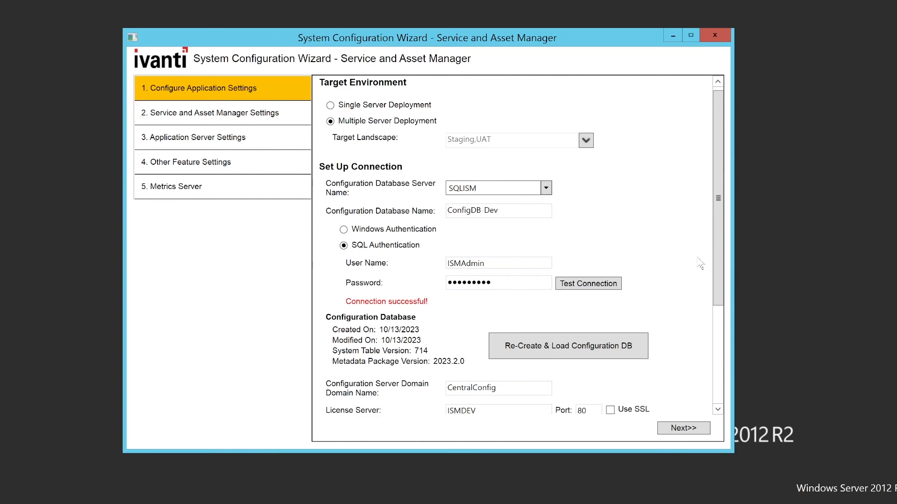
{"action": "scroll", "coordinate": [698, 264], "scroll_direction": "down", "scroll_amount": 3}
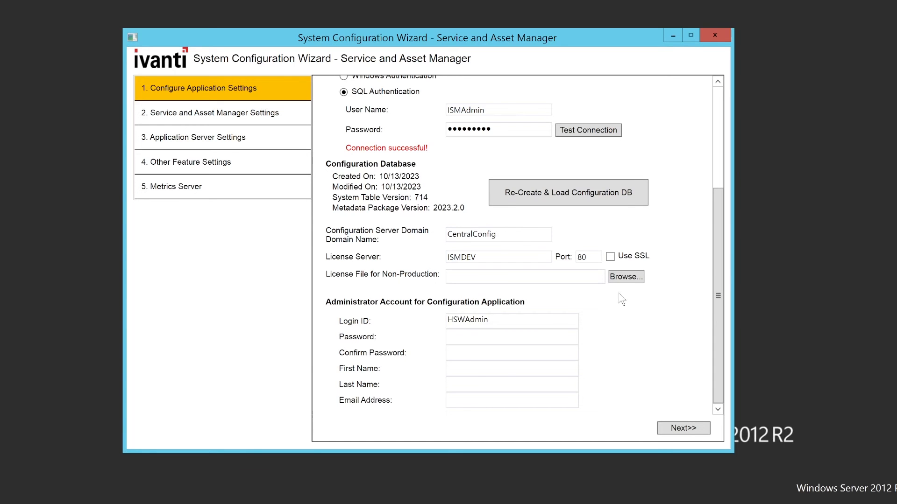
Step: Use the Global Template license file from Z:\License as the non-production license
{"action": "left_click", "coordinate": [625, 277]}
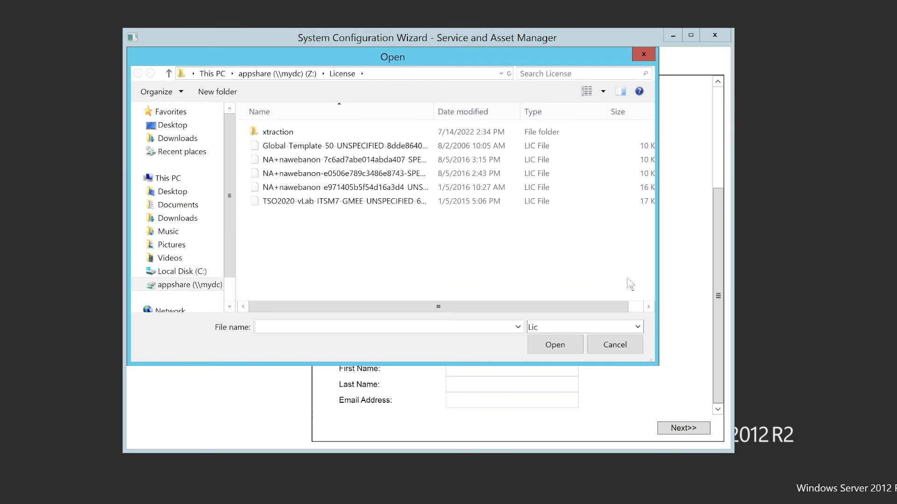
{"action": "left_click", "coordinate": [425, 146]}
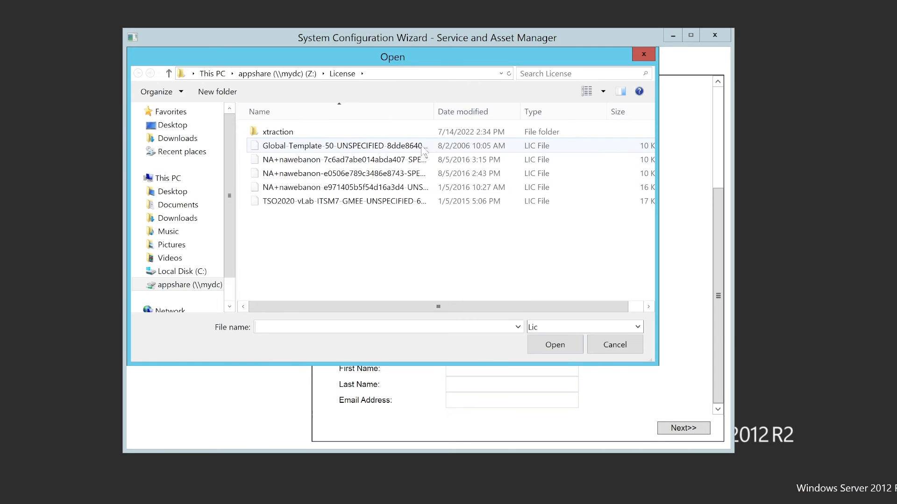
{"action": "double_click", "coordinate": [425, 147]}
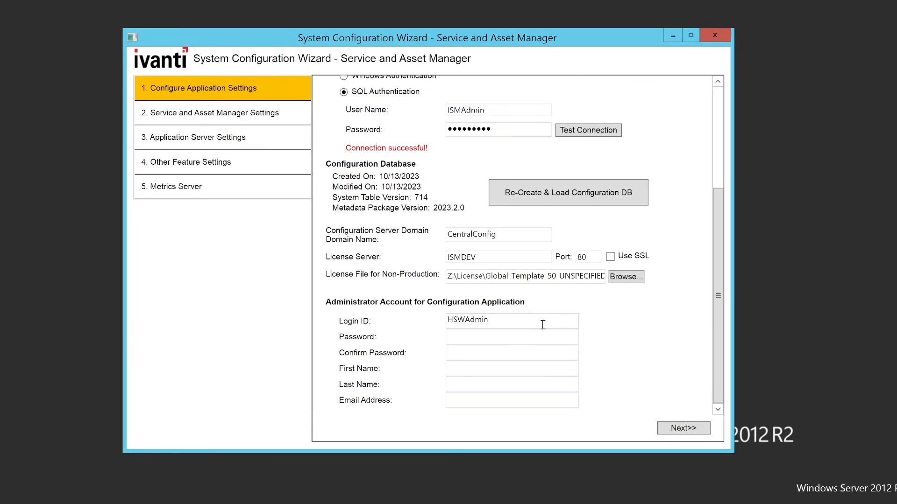
{"action": "left_click", "coordinate": [505, 336]}
Step: Enter the administrator's password, confirmation, first name, last name and e-mail, then run step 1
{"action": "key", "text": "Tab"}
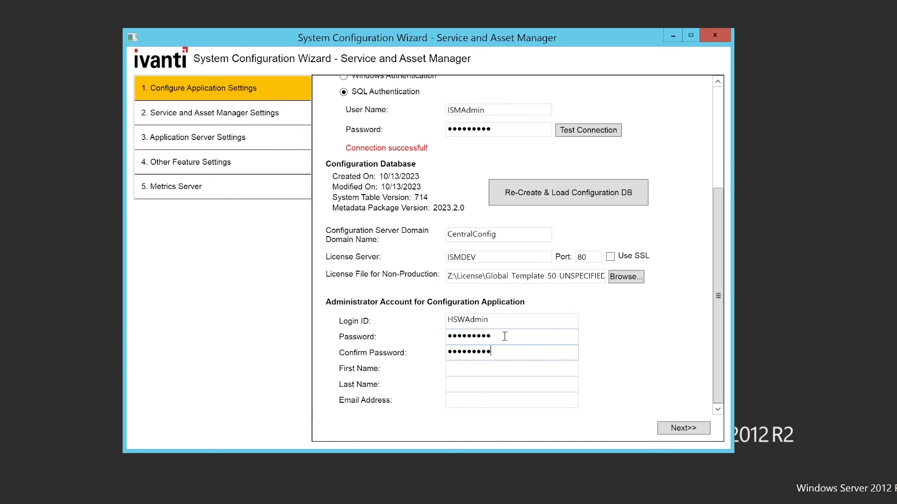
{"action": "key", "text": "Tab"}
{"action": "type", "text": "HSW"}
{"action": "key", "text": "Tab"}
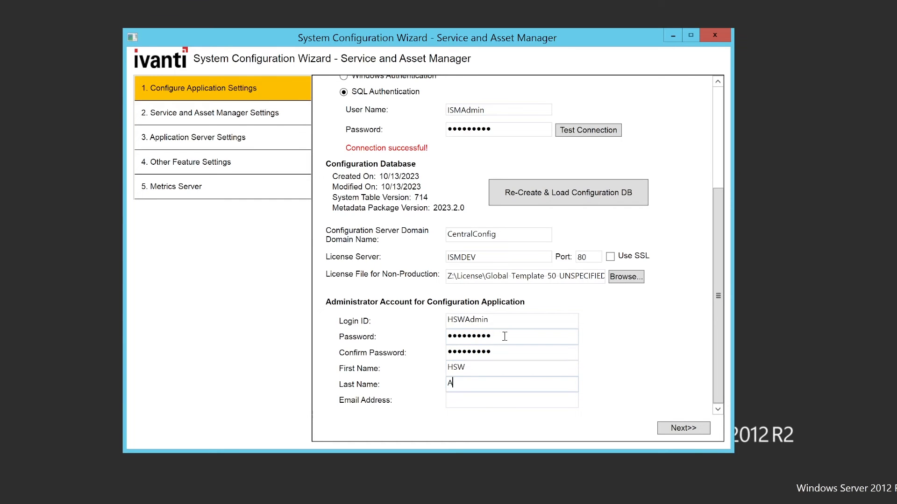
{"action": "type", "text": "Admin"}
{"action": "key", "text": "Tab"}
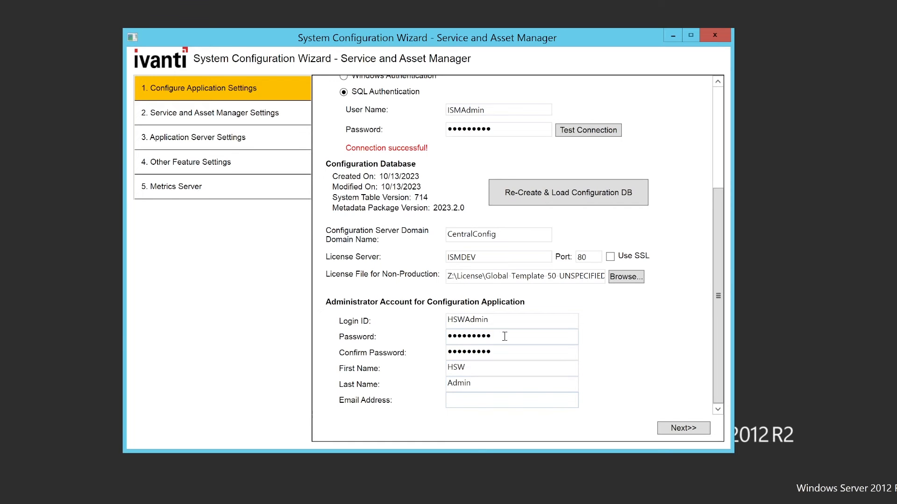
{"action": "type", "text": "HSW.Admin@demo.com"}
{"action": "left_click", "coordinate": [682, 431]}
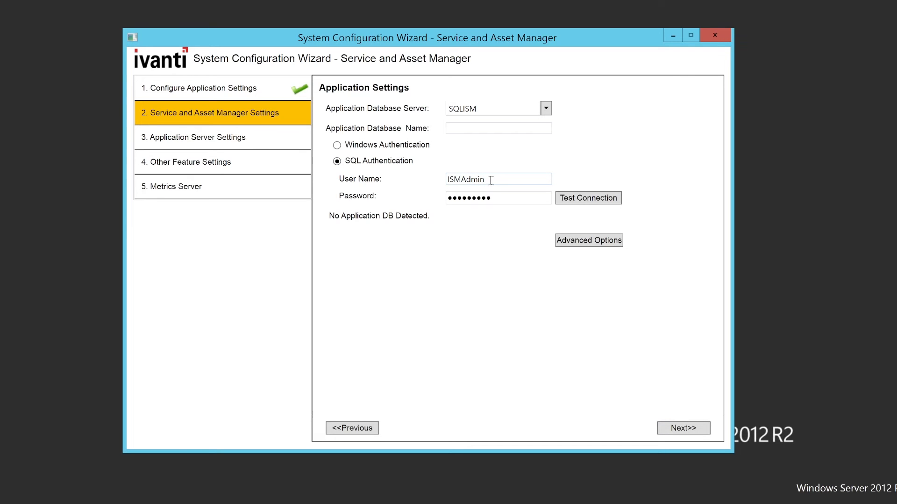
Step: Test the application database connection, dismiss the missing-database message, and proceed to Application Server Settings
{"action": "left_click_drag", "start_coordinate": [491, 180], "coordinate": [465, 182]}
{"action": "left_click", "coordinate": [469, 194]}
{"action": "left_click", "coordinate": [596, 203]}
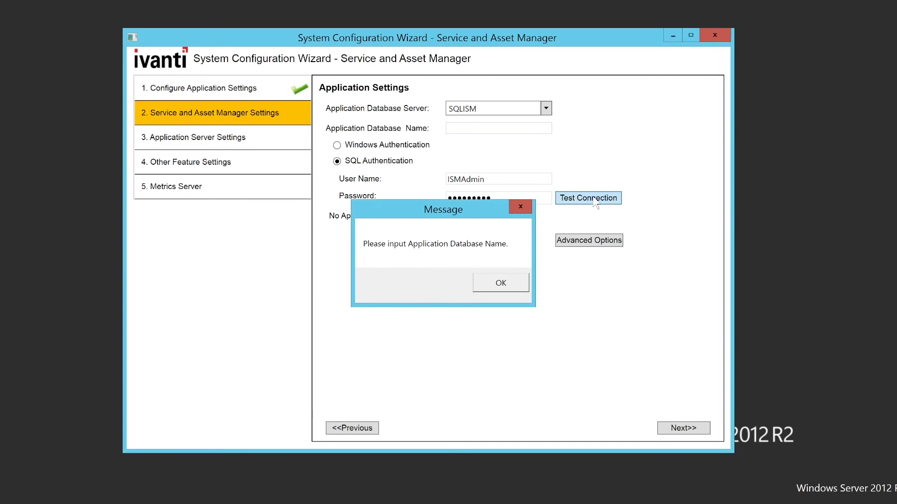
{"action": "left_click", "coordinate": [511, 290]}
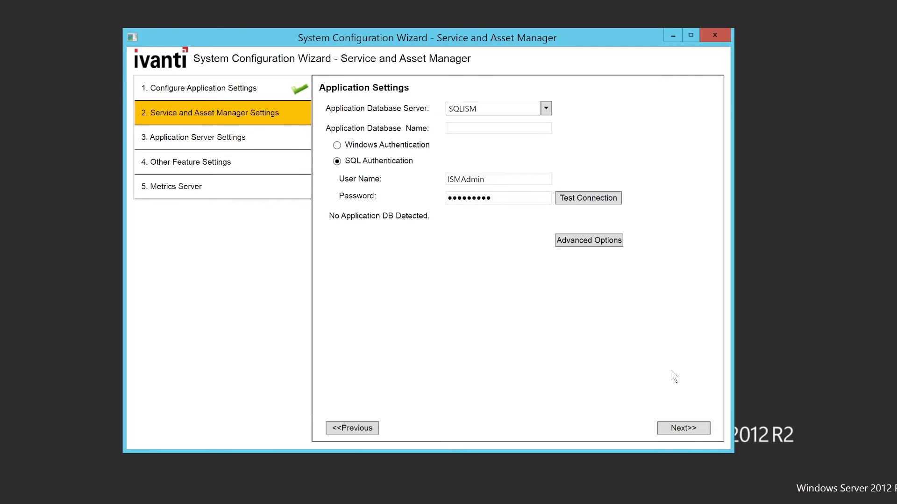
{"action": "left_click", "coordinate": [682, 427]}
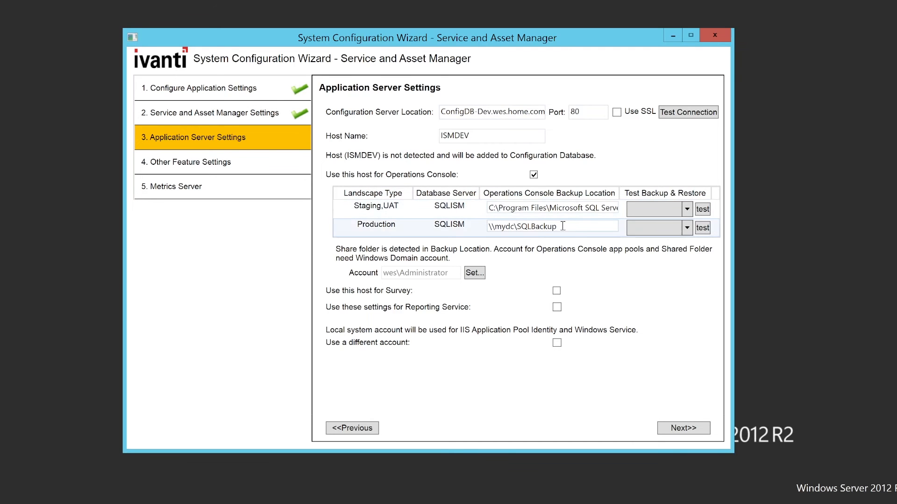
Step: Copy Production's backup path \\mydc\SQLBackup into the Staging,UAT backup location
{"action": "left_click_drag", "start_coordinate": [575, 226], "coordinate": [478, 232]}
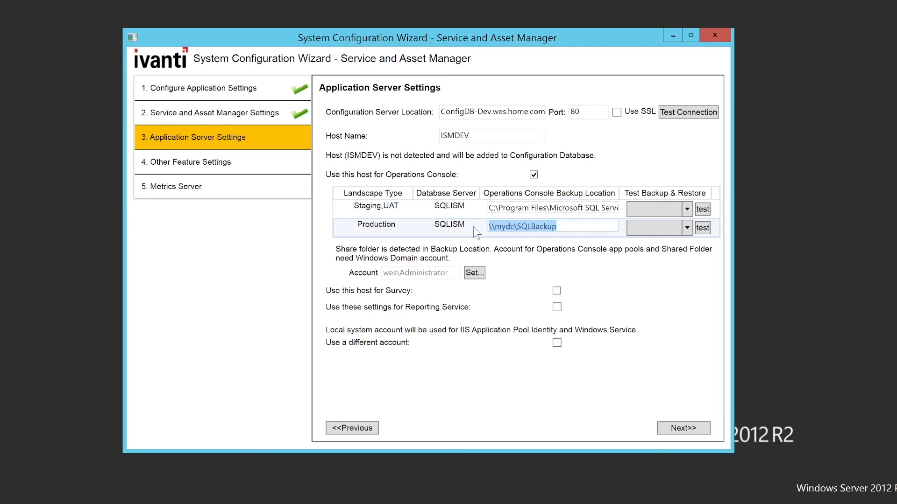
{"action": "right_click", "coordinate": [507, 231]}
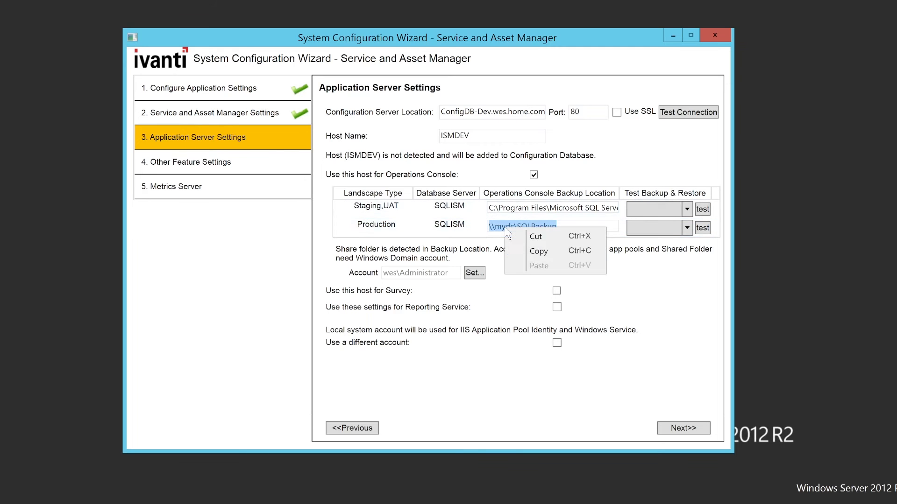
{"action": "left_click", "coordinate": [537, 251]}
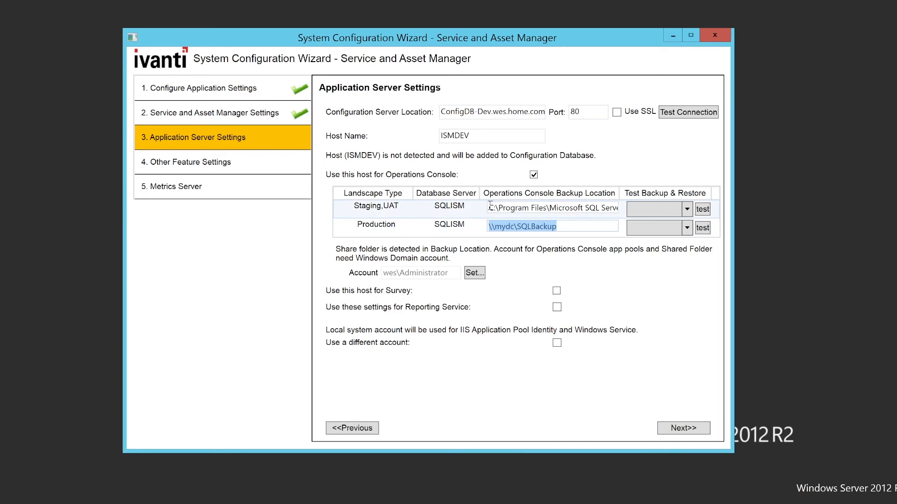
{"action": "left_click_drag", "start_coordinate": [493, 205], "coordinate": [640, 218]}
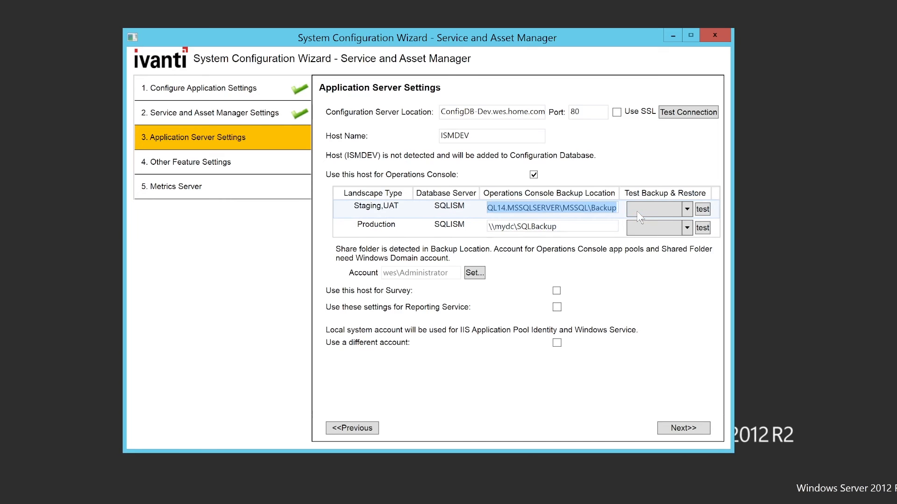
{"action": "key", "text": "ctrl+v"}
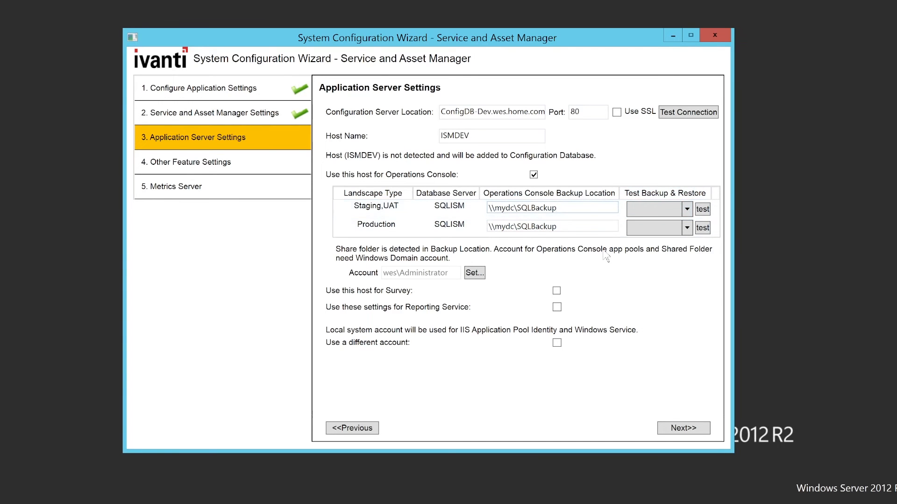
Step: Set the shared-folder account credentials to wes\Administrator with the account password
{"action": "left_click", "coordinate": [474, 275]}
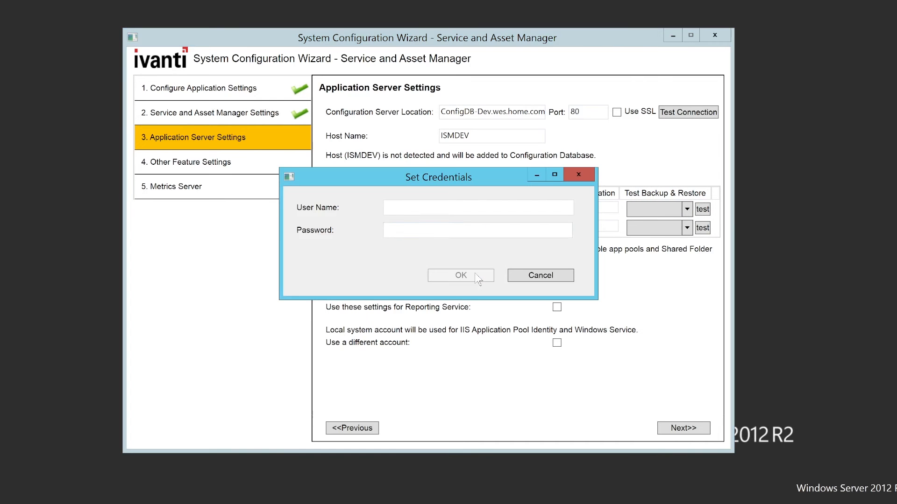
{"action": "left_click", "coordinate": [462, 213]}
{"action": "type", "text": "Administrator"}
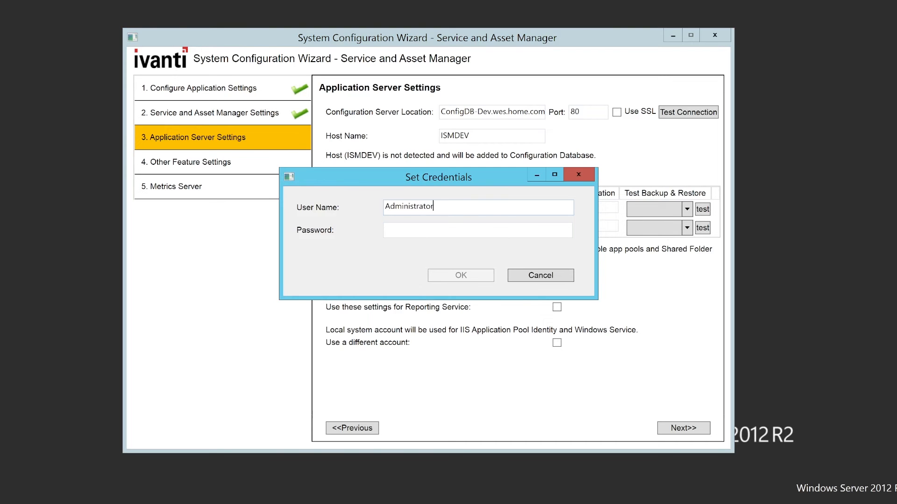
{"action": "key", "text": "Tab"}
{"action": "type", "text": "•••••••••••"}
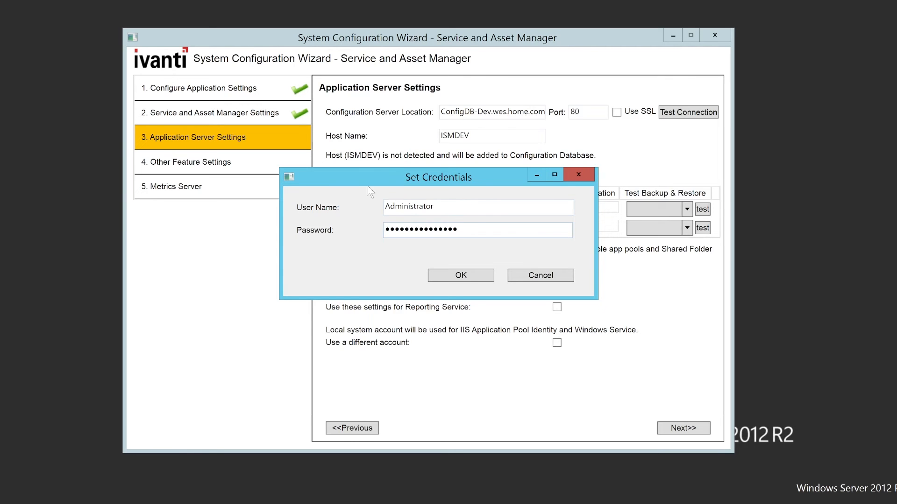
{"action": "left_click", "coordinate": [384, 206]}
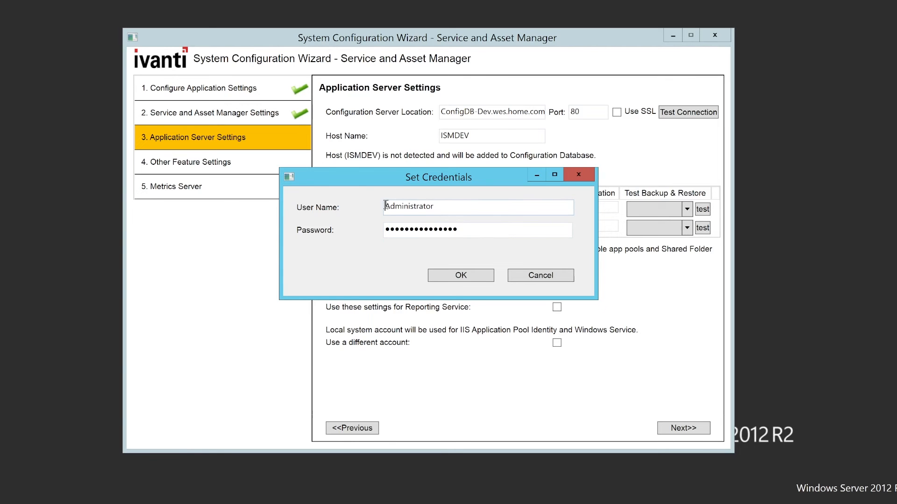
{"action": "type", "text": "wes\\"}
{"action": "left_click", "coordinate": [451, 278]}
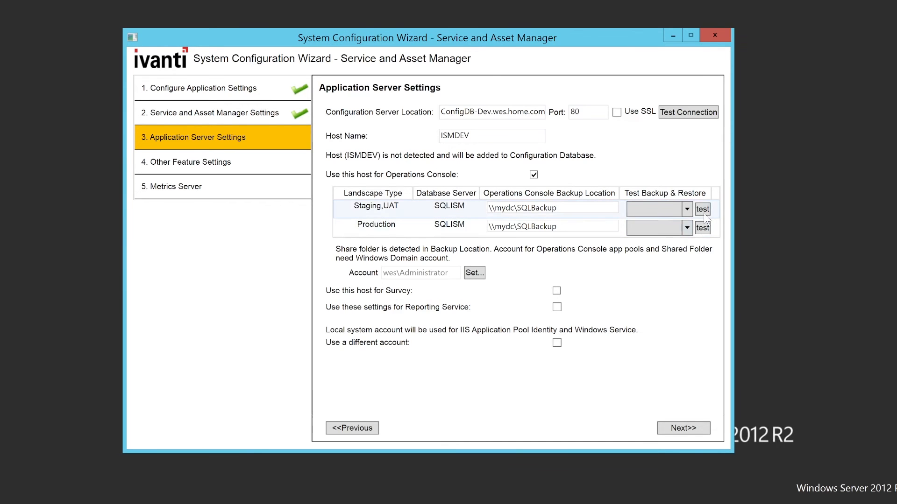
Step: Select ConfigDB as the Staging,UAT test database and confirm its backup-and-restore test succeeds
{"action": "left_click", "coordinate": [687, 210]}
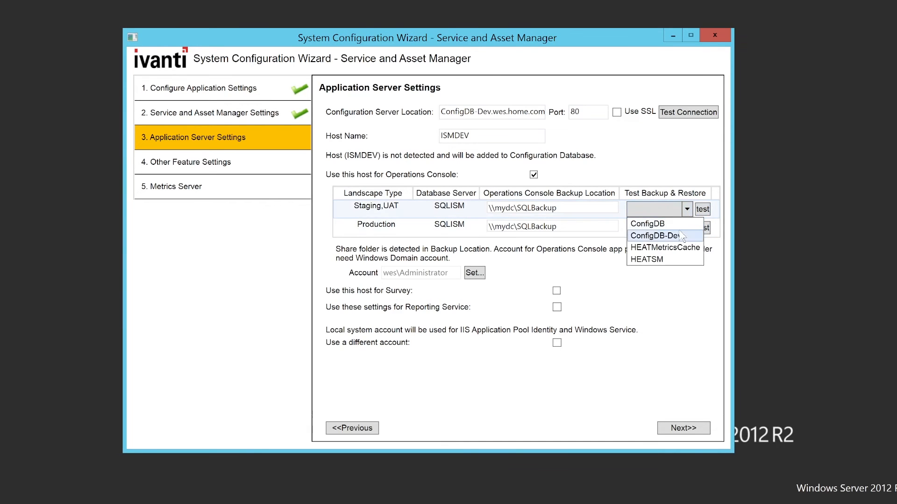
{"action": "left_click", "coordinate": [683, 233]}
{"action": "left_click", "coordinate": [685, 213]}
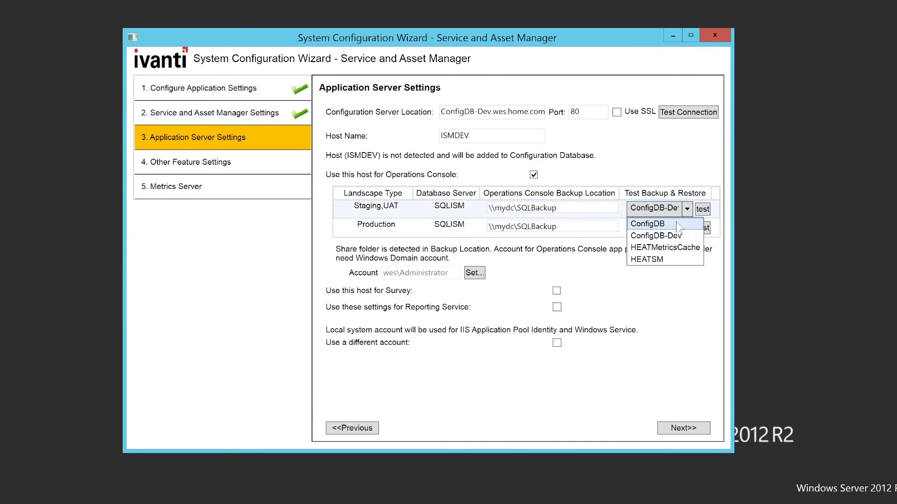
{"action": "left_click", "coordinate": [676, 221]}
{"action": "left_click", "coordinate": [702, 210]}
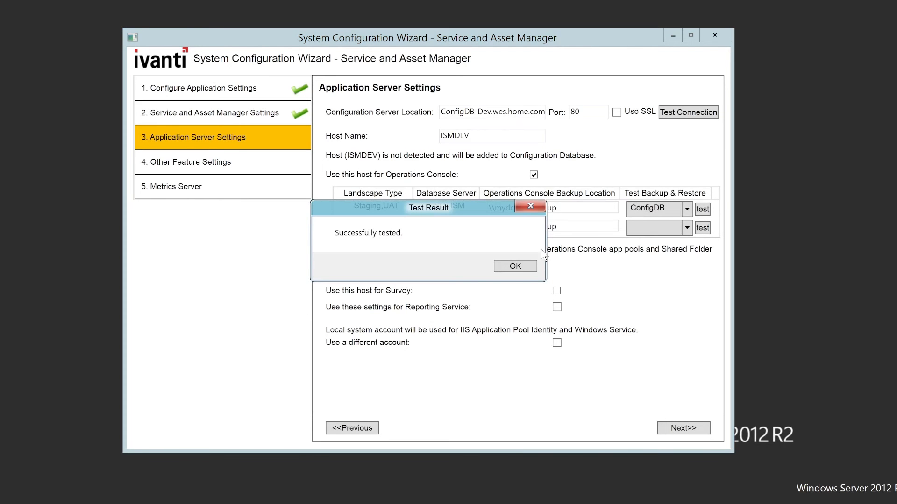
{"action": "left_click", "coordinate": [514, 266]}
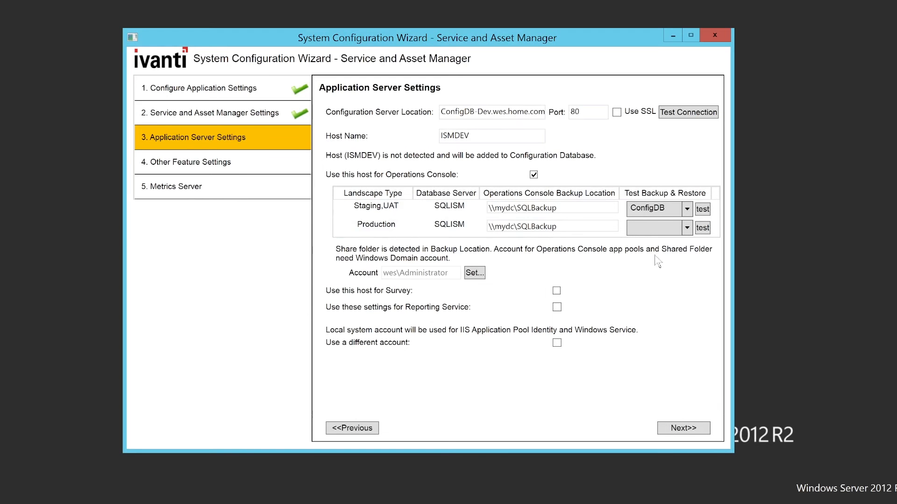
Step: Select HEATSM for the Production test, confirm it passes, and apply the settings
{"action": "left_click", "coordinate": [686, 227]}
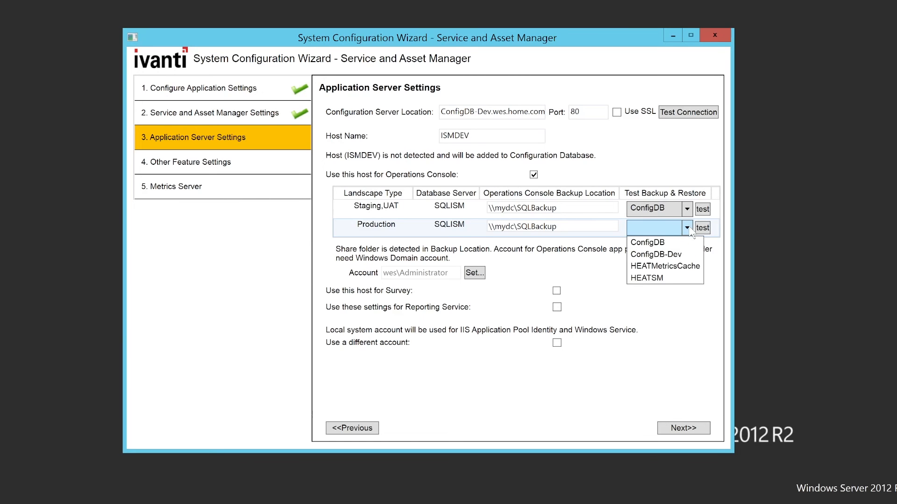
{"action": "left_click", "coordinate": [677, 278]}
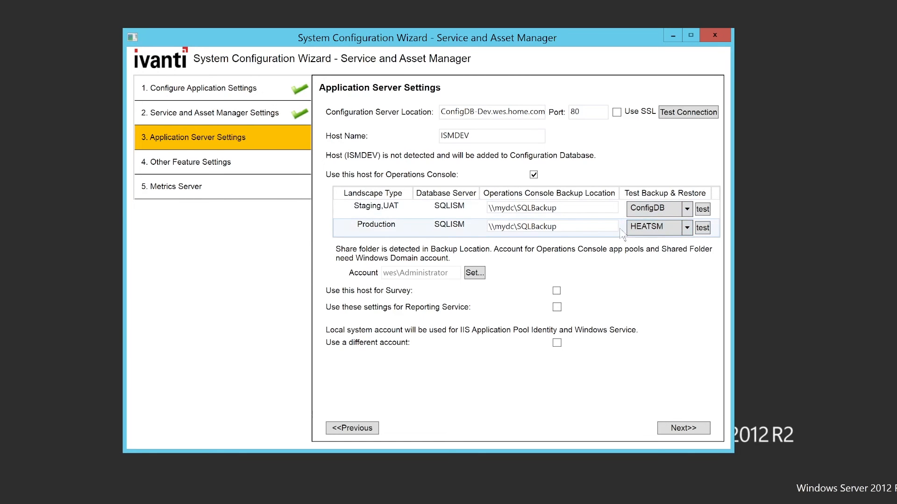
{"action": "left_click", "coordinate": [700, 227]}
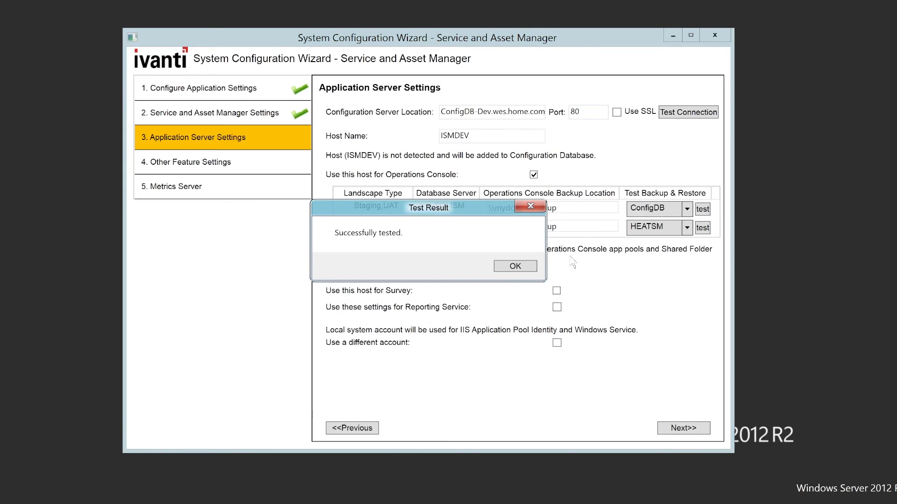
{"action": "left_click", "coordinate": [517, 267]}
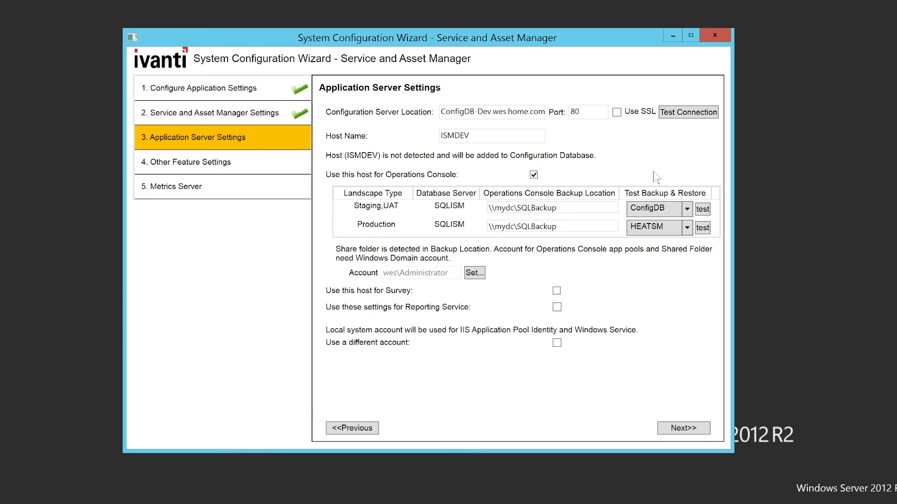
{"action": "left_click", "coordinate": [693, 429]}
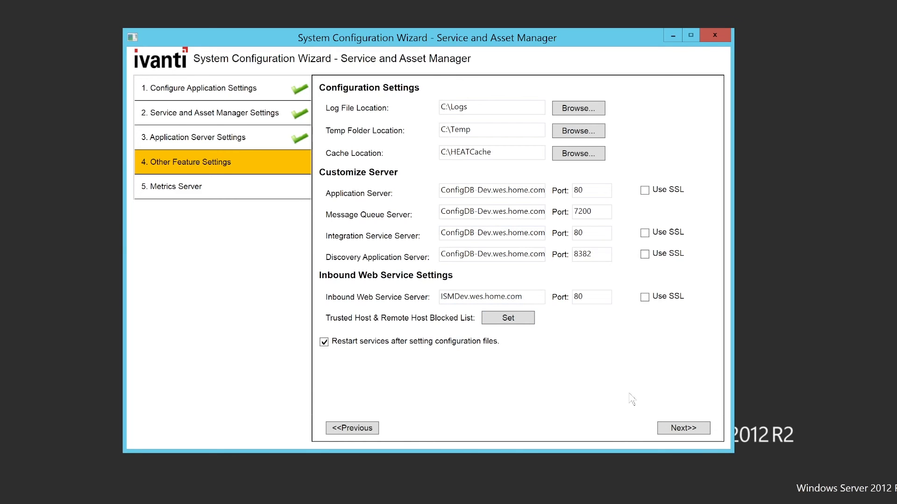
Step: Advance past Other Feature Settings and Metrics Server, then finish the wizard
{"action": "left_click", "coordinate": [692, 432]}
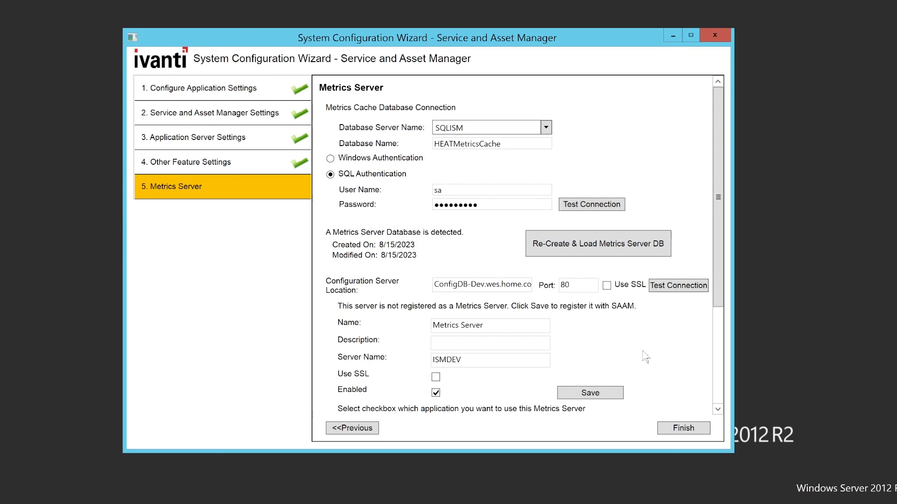
{"action": "left_click", "coordinate": [682, 429]}
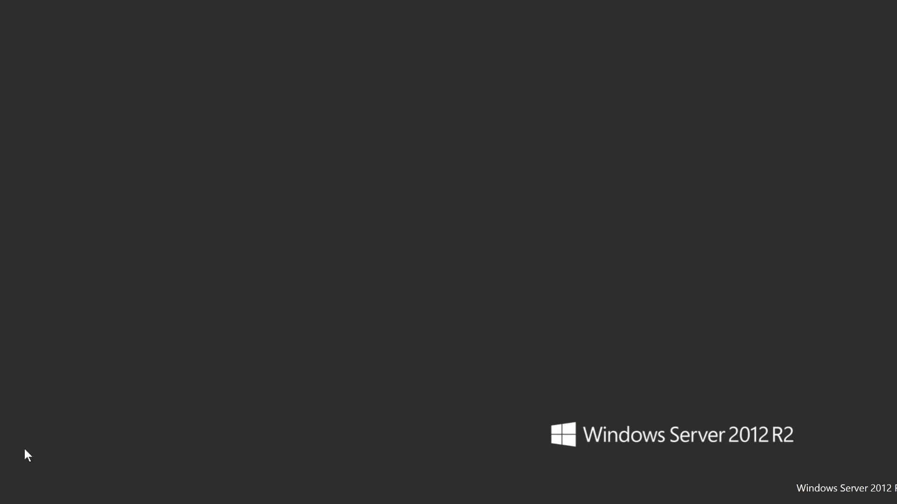
{"action": "key", "text": "super"}
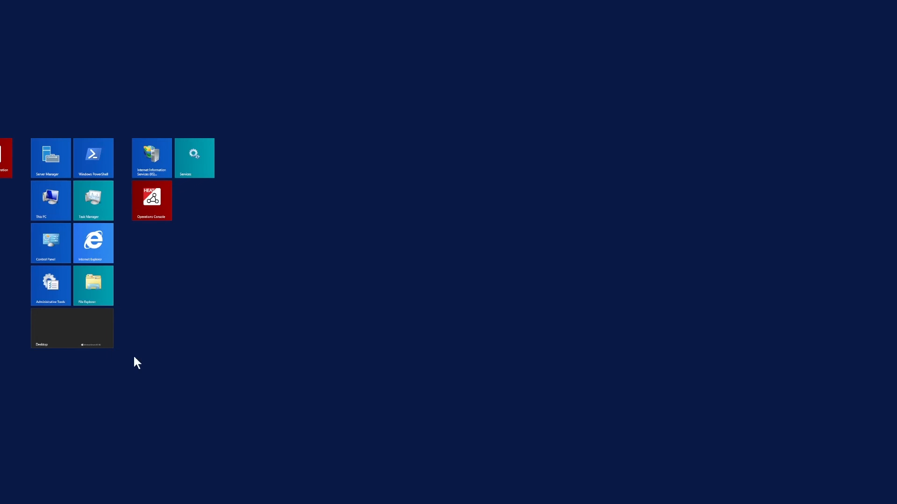
{"action": "left_click", "coordinate": [200, 167]}
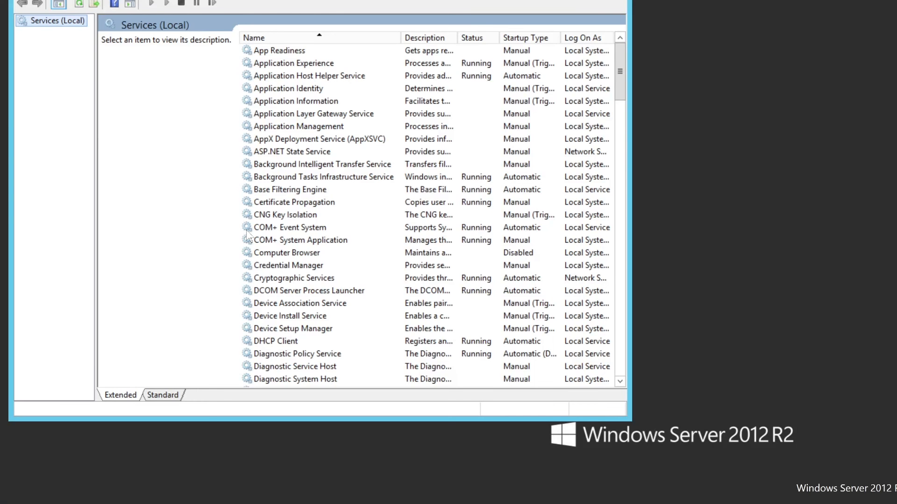
{"action": "left_click", "coordinate": [406, 195]}
{"action": "scroll", "coordinate": [406, 198], "scroll_direction": "down", "scroll_amount": 4}
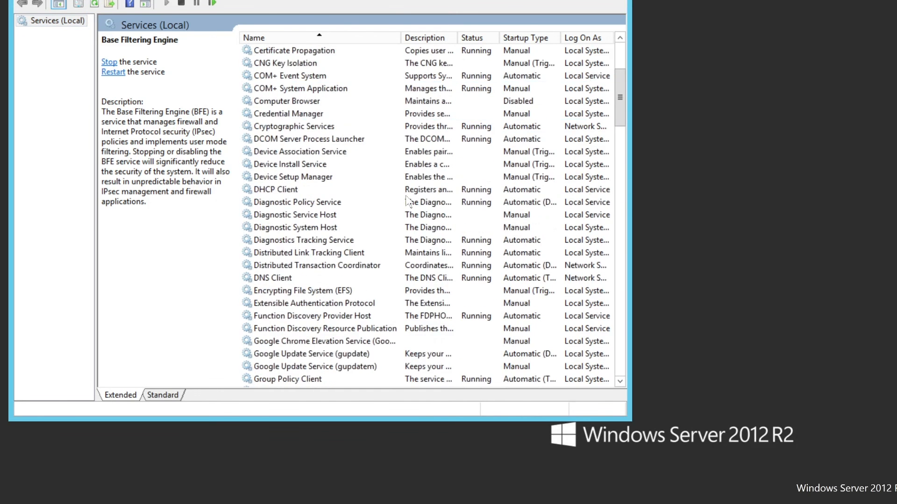
{"action": "scroll", "coordinate": [406, 202], "scroll_direction": "down", "scroll_amount": 8}
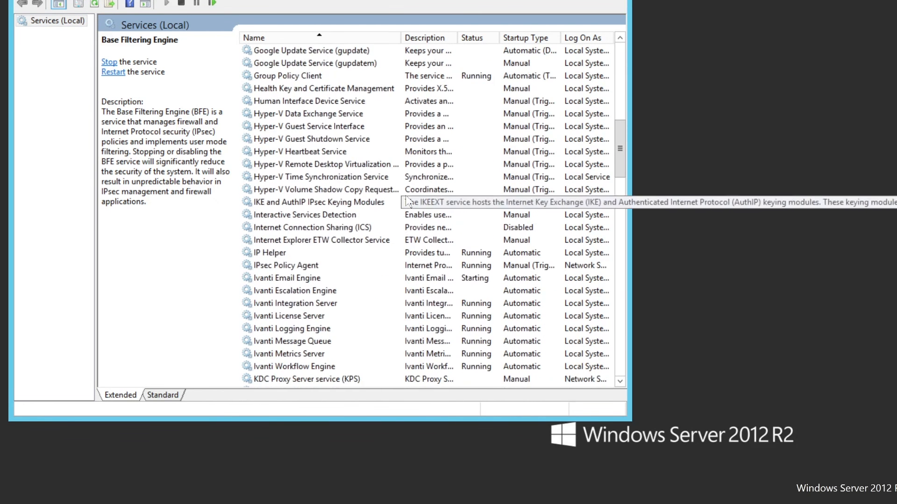
{"action": "scroll", "coordinate": [406, 201], "scroll_direction": "down", "scroll_amount": 3}
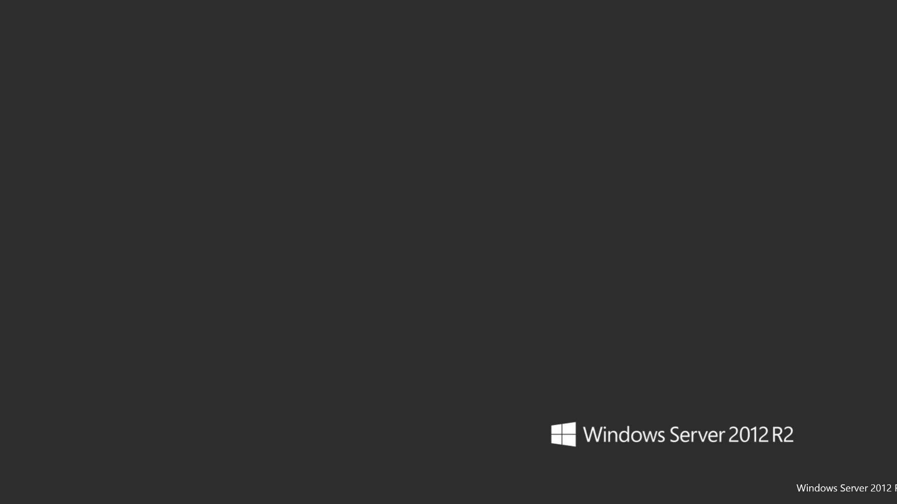
Step: Launch Operations Console, open the SAAM production tenant's Migration Dashboard, and start Copy Production to Staging
{"action": "key", "text": "super"}
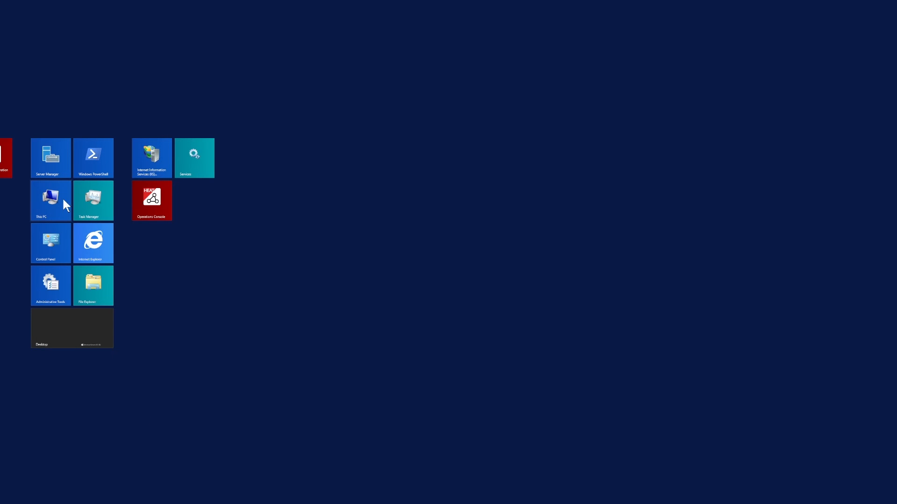
{"action": "left_click", "coordinate": [155, 212]}
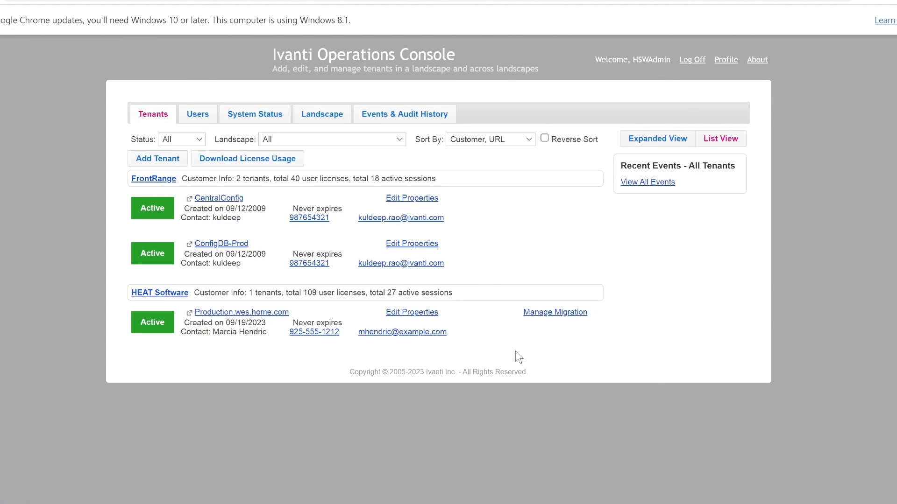
{"action": "left_click", "coordinate": [562, 317]}
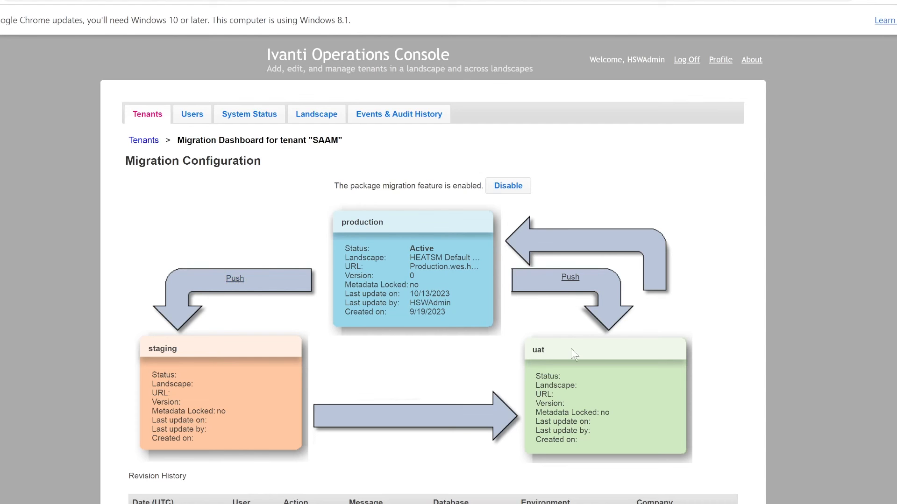
{"action": "left_click", "coordinate": [235, 279]}
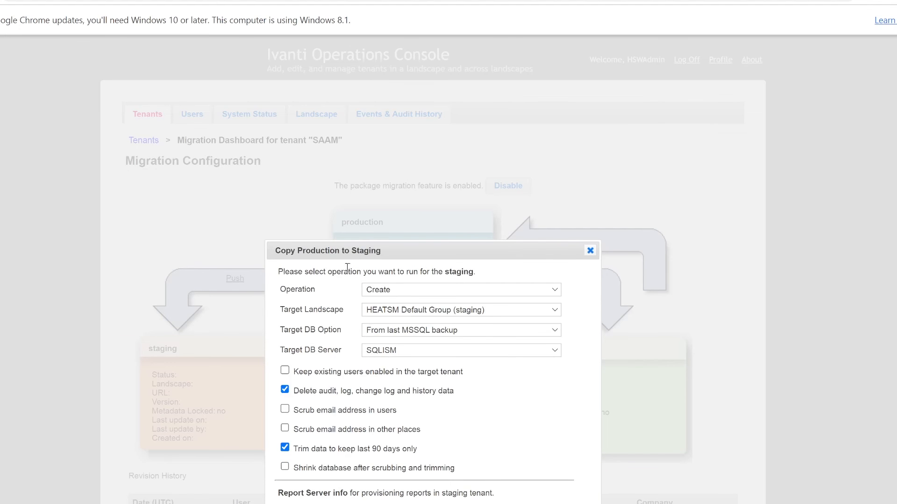
Step: Copy from live MSSQL backup, keeping existing users, skipping 90-day trimming, and shrinking the database
{"action": "left_click_drag", "start_coordinate": [412, 250], "coordinate": [439, 88]}
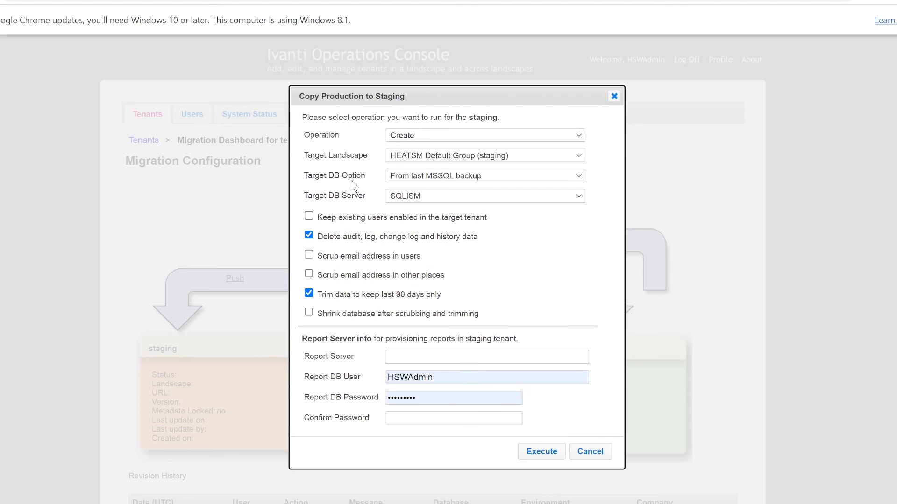
{"action": "left_click", "coordinate": [578, 177]}
{"action": "left_click", "coordinate": [537, 202]}
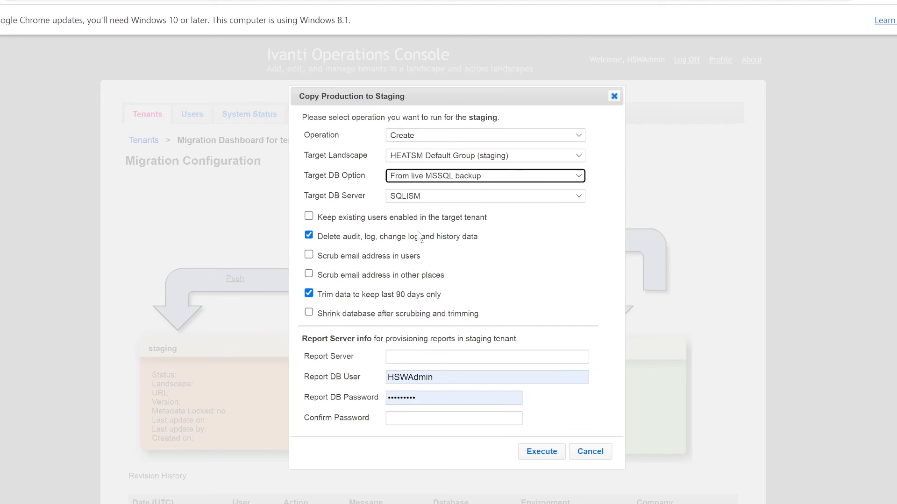
{"action": "left_click", "coordinate": [359, 218]}
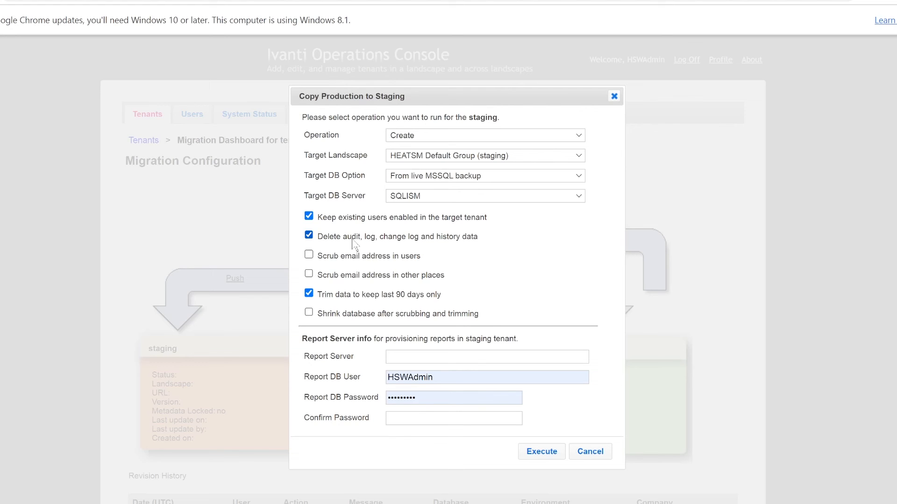
{"action": "left_click", "coordinate": [358, 294]}
{"action": "left_click", "coordinate": [363, 315]}
Step: Clear the prefilled Report DB user and password, then execute the copy to staging
{"action": "left_click_drag", "start_coordinate": [456, 380], "coordinate": [359, 383]}
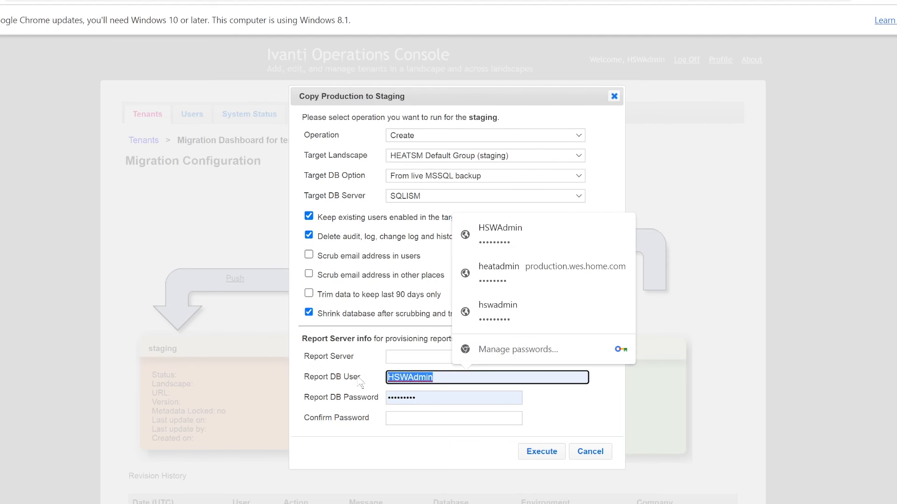
{"action": "key", "text": "BackSpace"}
{"action": "left_click", "coordinate": [430, 396]}
{"action": "left_click_drag", "start_coordinate": [431, 397], "coordinate": [294, 391]}
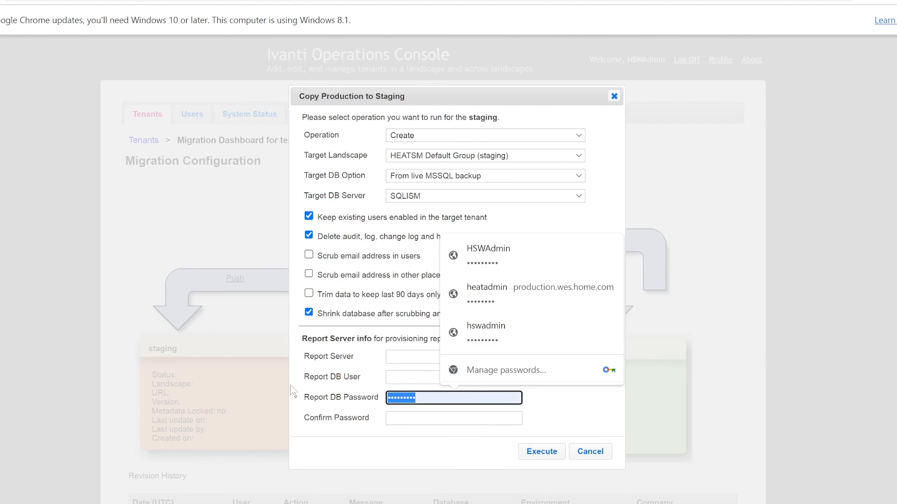
{"action": "key", "text": "BackSpace"}
{"action": "left_click", "coordinate": [563, 414]}
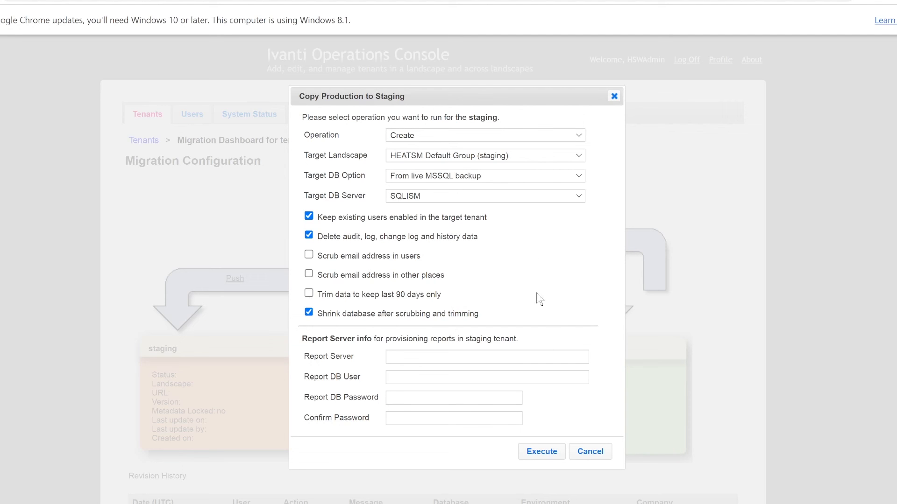
{"action": "left_click", "coordinate": [544, 456]}
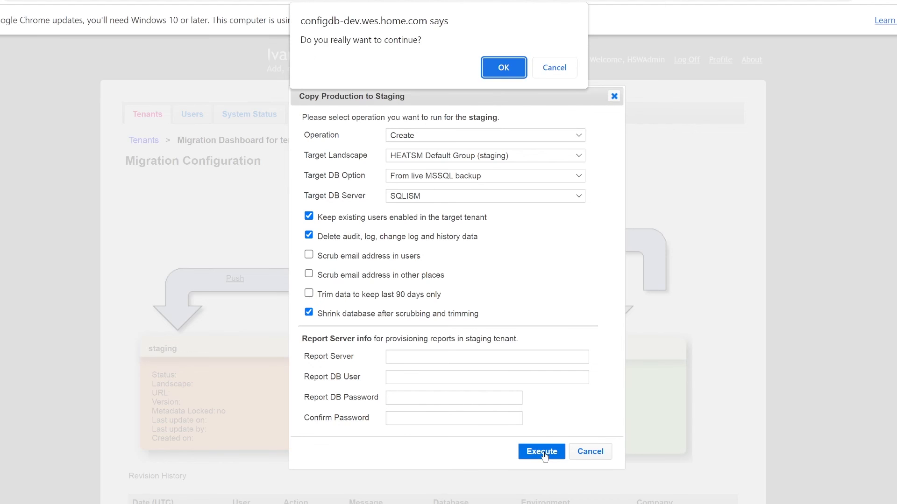
Step: Confirm the staging copy, acknowledge its completion, and start the Production to UAT copy
{"action": "left_click", "coordinate": [513, 71]}
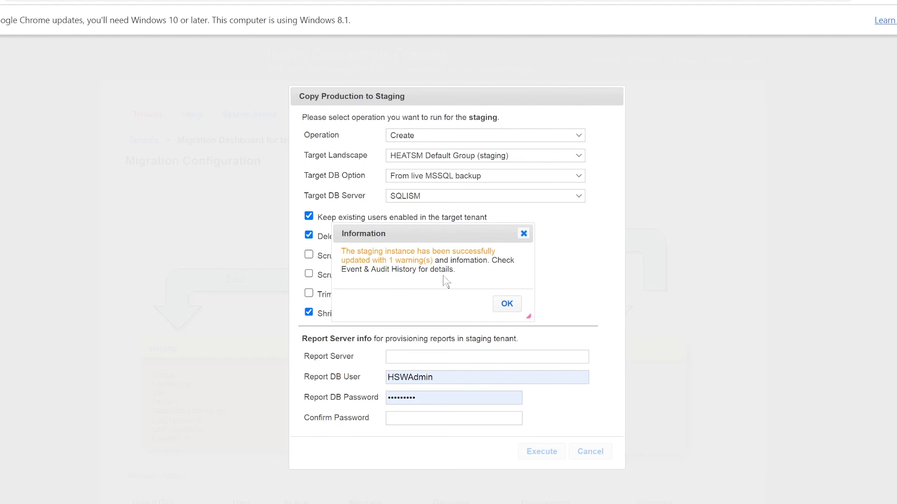
{"action": "left_click", "coordinate": [504, 304]}
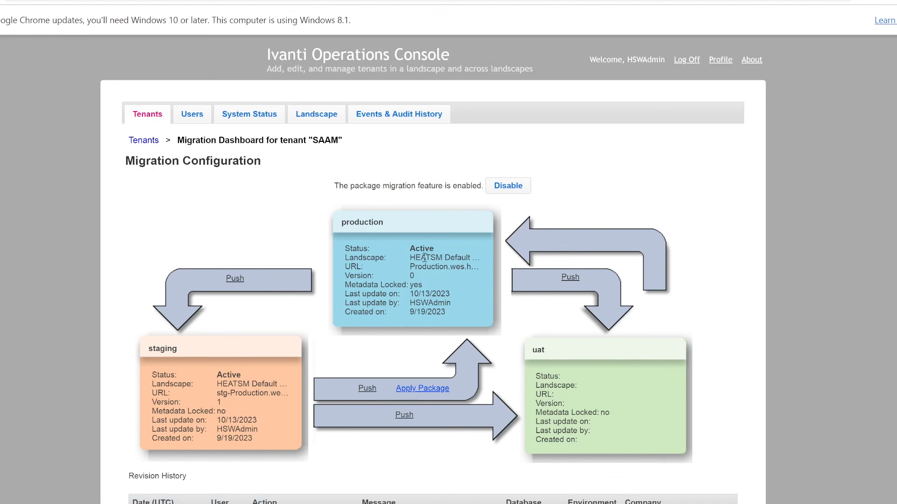
{"action": "left_click", "coordinate": [570, 278]}
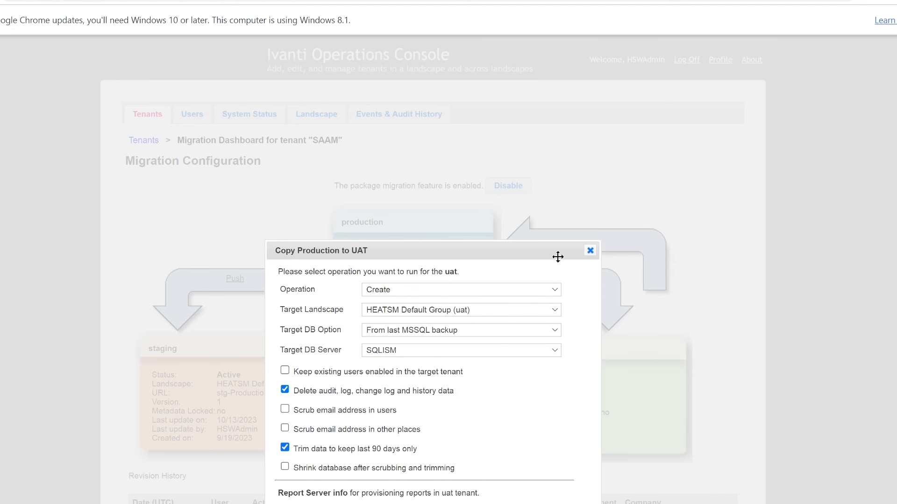
Step: For the UAT copy, keep existing users enabled, turn off 90-day trimming, and shrink the database
{"action": "left_click_drag", "start_coordinate": [550, 228], "coordinate": [546, 88]}
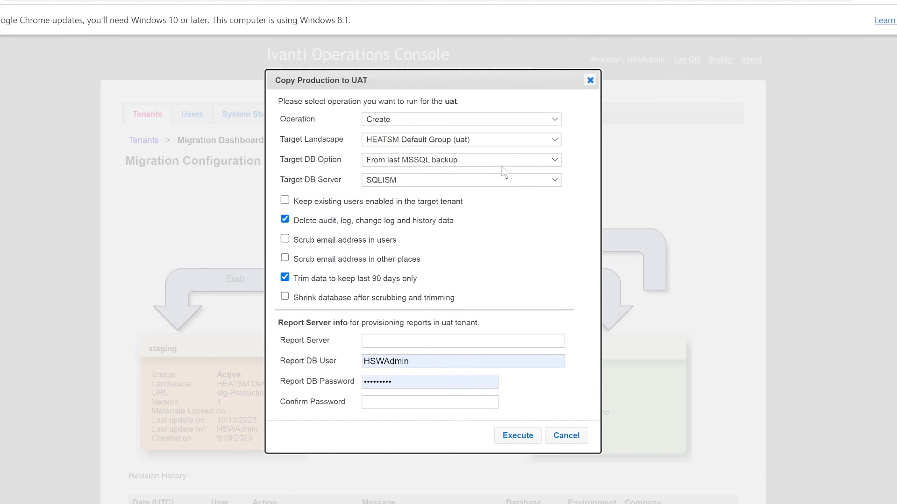
{"action": "left_click", "coordinate": [403, 203]}
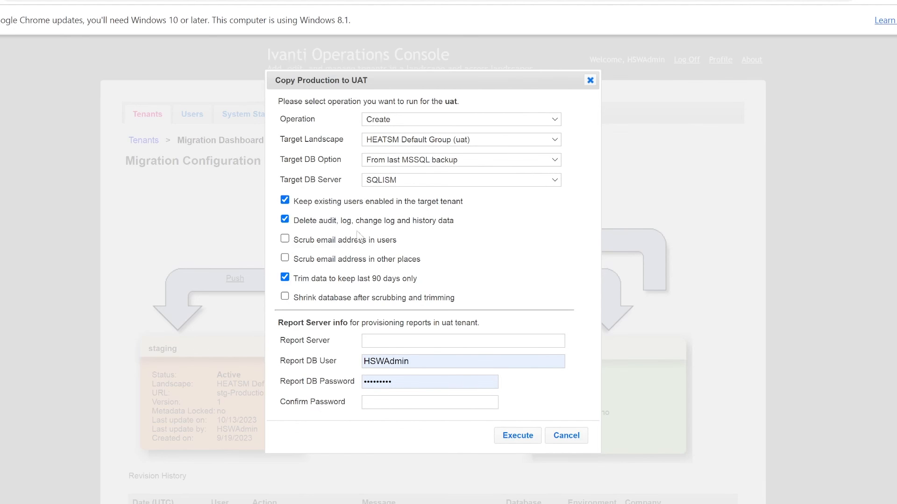
{"action": "left_click", "coordinate": [323, 280]}
{"action": "left_click", "coordinate": [320, 299]}
Step: Clear the Report DB user and password, run the UAT copy, and acknowledge its completion
{"action": "left_click_drag", "start_coordinate": [443, 363], "coordinate": [349, 362]}
{"action": "key", "text": "BackSpace"}
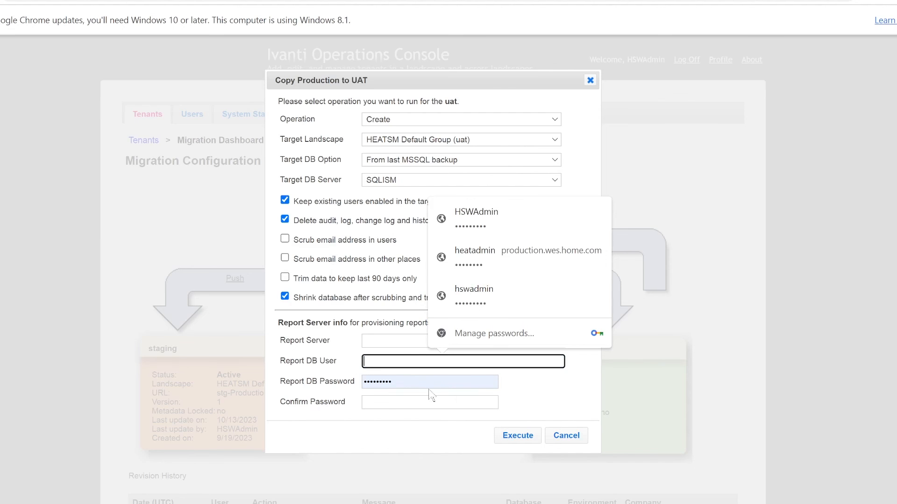
{"action": "left_click", "coordinate": [430, 382]}
{"action": "key", "text": "ctrl+a"}
{"action": "key", "text": "BackSpace"}
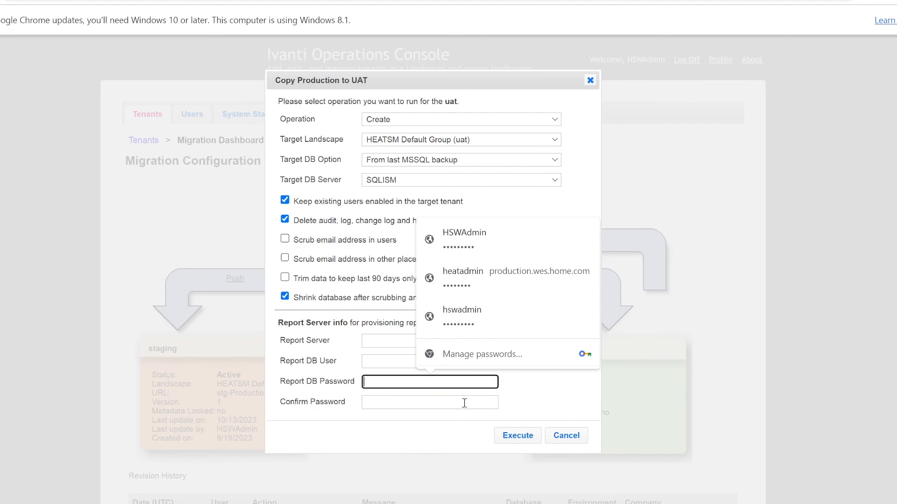
{"action": "left_click", "coordinate": [523, 437]}
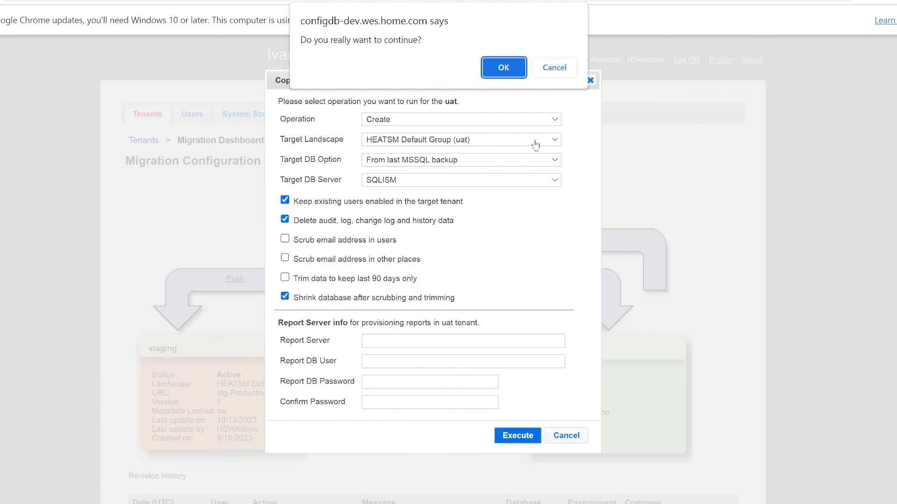
{"action": "left_click", "coordinate": [509, 69]}
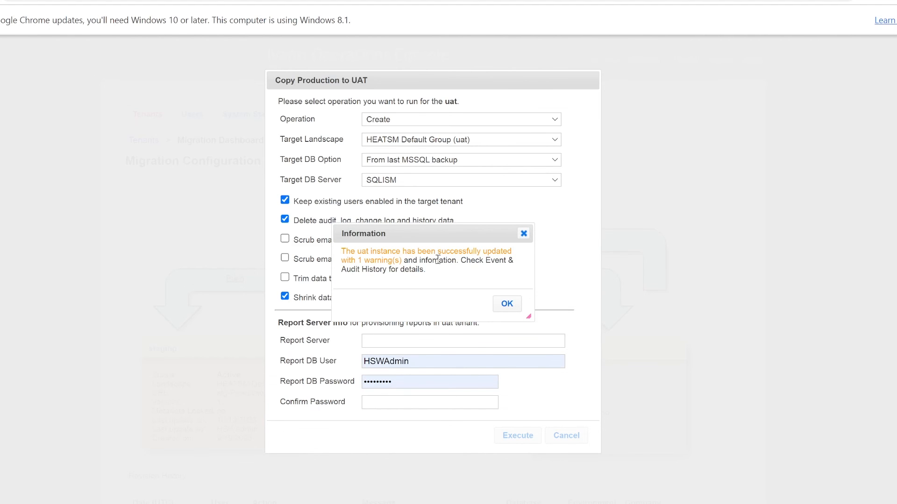
{"action": "left_click", "coordinate": [506, 303]}
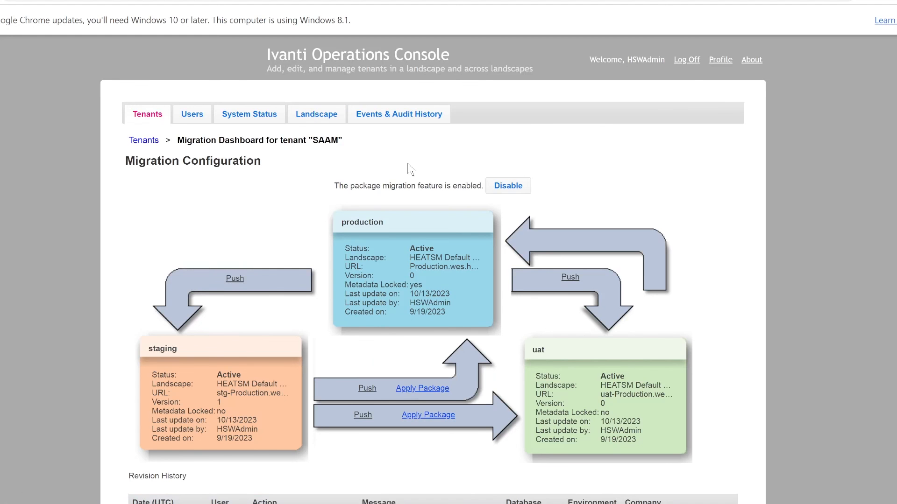
Step: List Events & Audit History in reverse sort and review the latest UAT migration event's details
{"action": "left_click", "coordinate": [405, 119]}
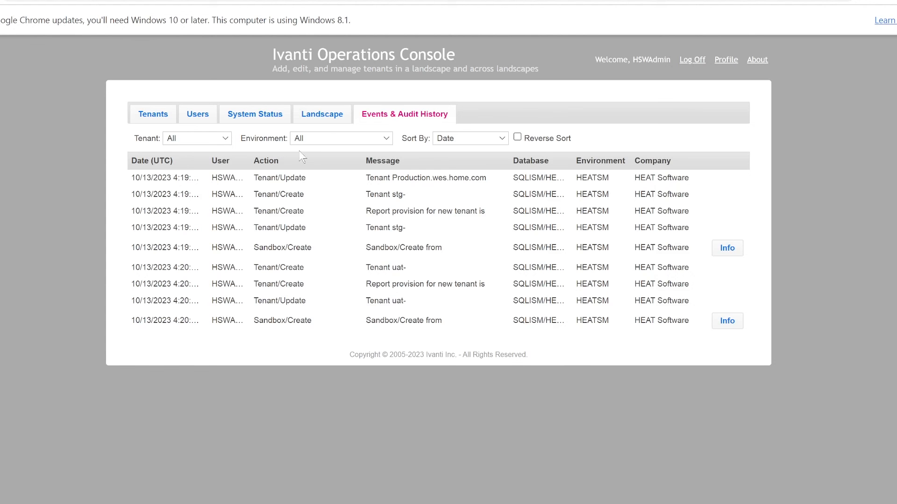
{"action": "left_click", "coordinate": [517, 138]}
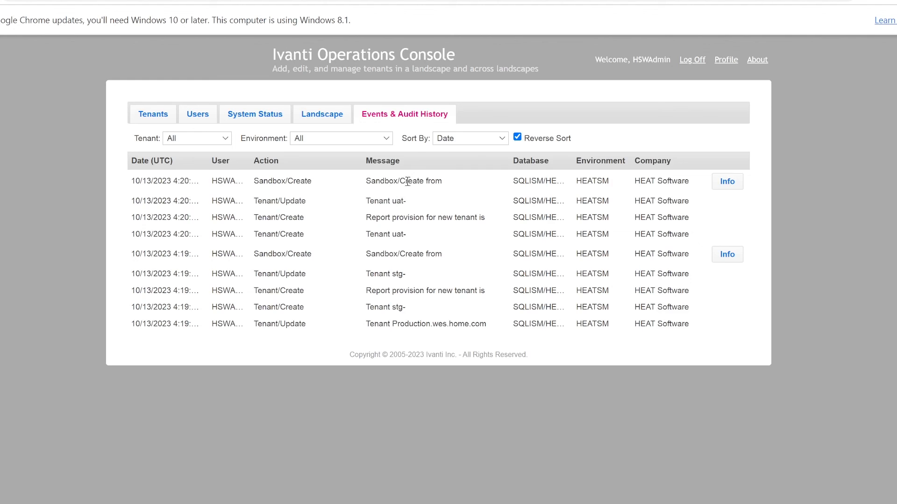
{"action": "left_click", "coordinate": [727, 182]}
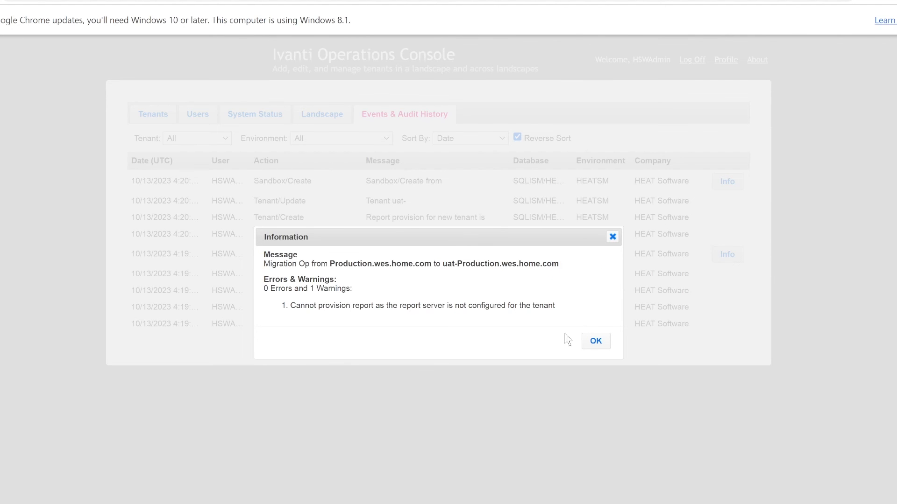
{"action": "left_click", "coordinate": [595, 341]}
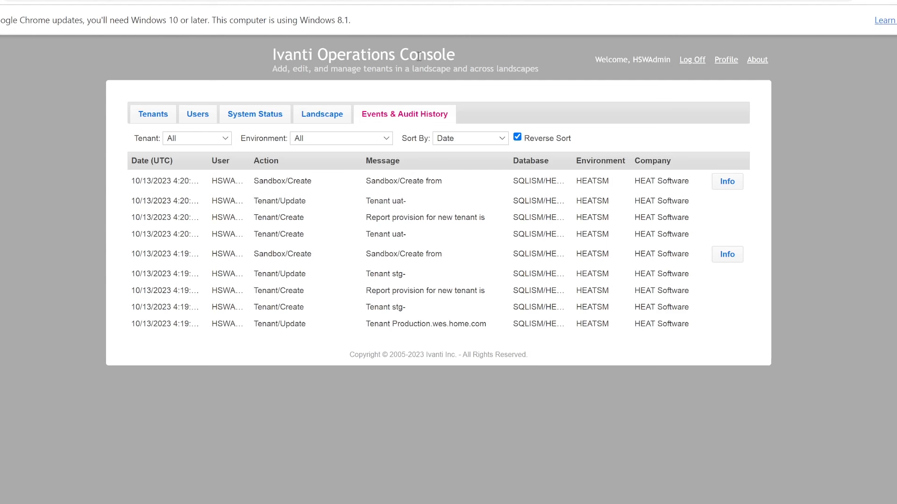
Step: Return to the Tenants page listing staging, uat and production, then focus the address bar
{"action": "left_click", "coordinate": [152, 115]}
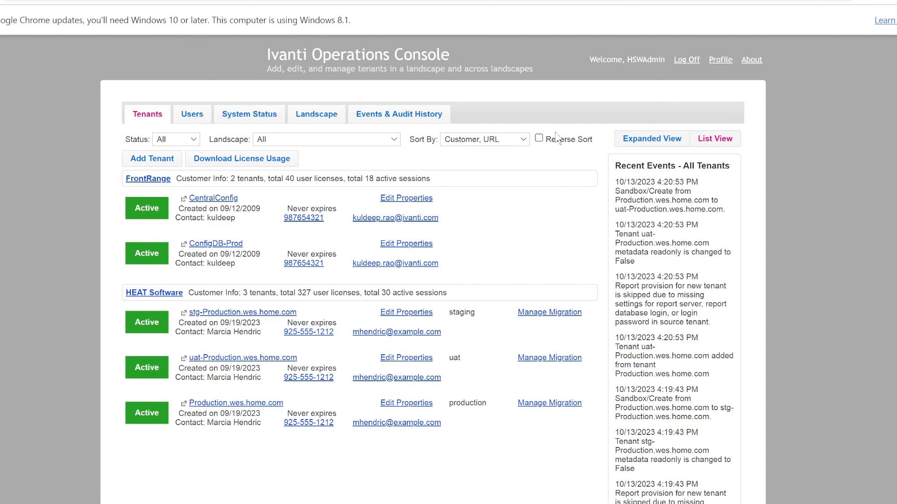
{"action": "left_click", "coordinate": [270, 2]}
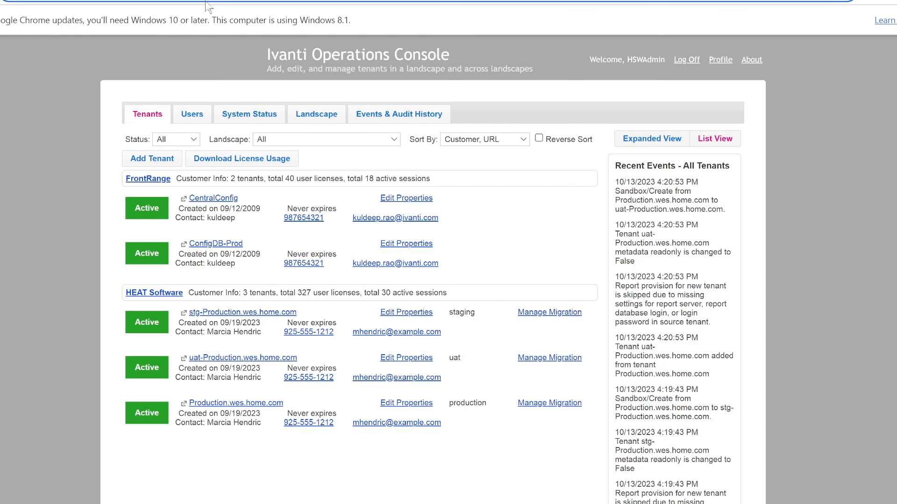
{"action": "type", "text": "https://ismde"}
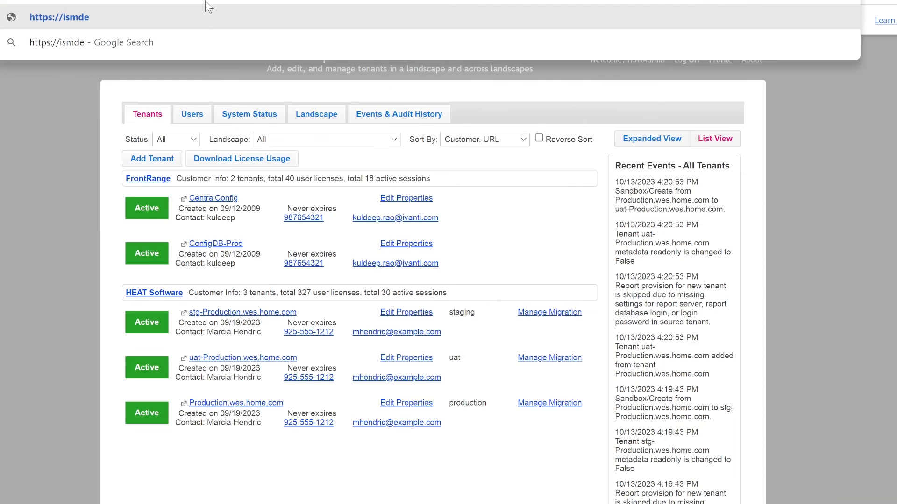
{"action": "type", "text": "v/heat"}
{"action": "key", "text": "Return"}
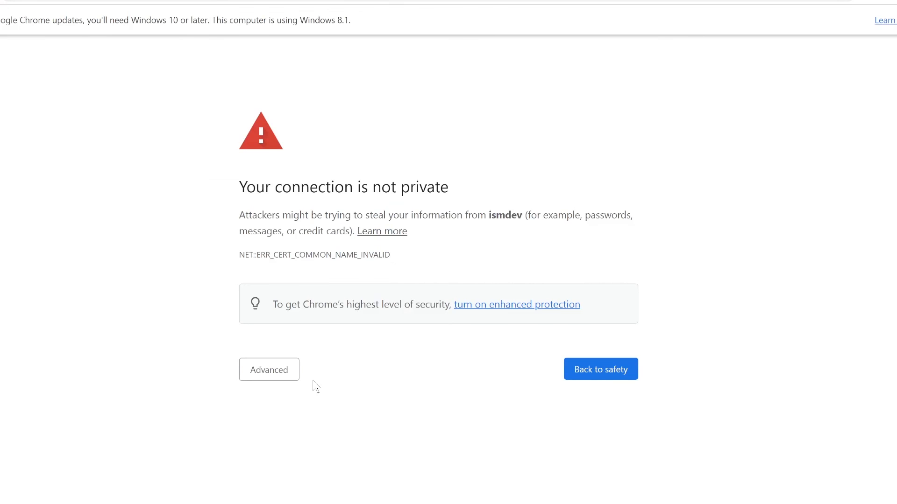
{"action": "left_click", "coordinate": [286, 375]}
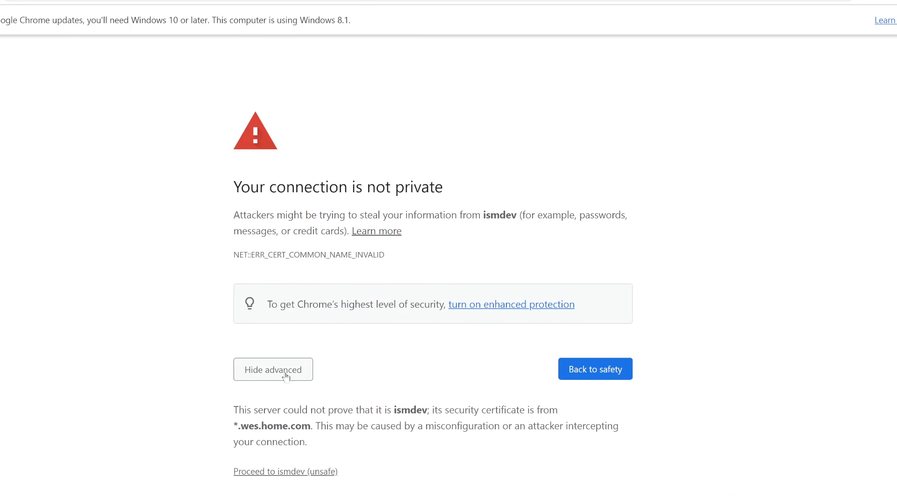
{"action": "left_click", "coordinate": [284, 473]}
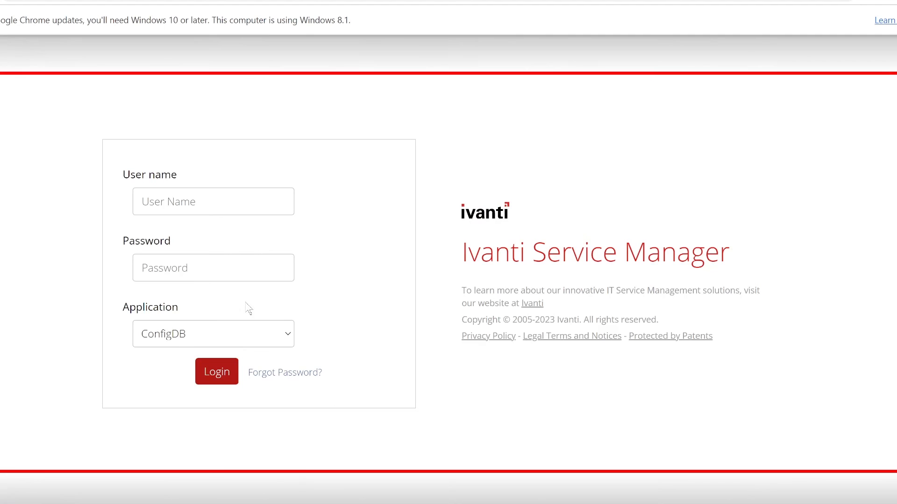
Step: Sign in to the SAAM staging application with the administrator's user name and password
{"action": "left_click", "coordinate": [288, 336]}
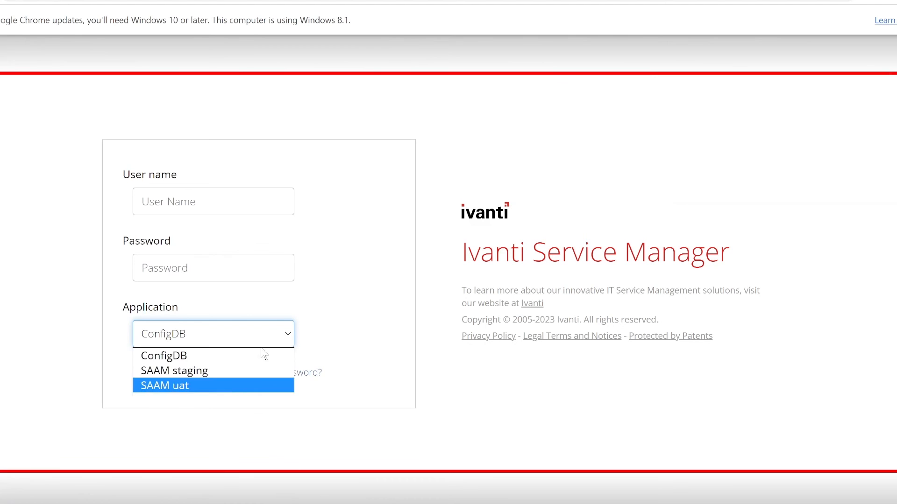
{"action": "left_click", "coordinate": [251, 370]}
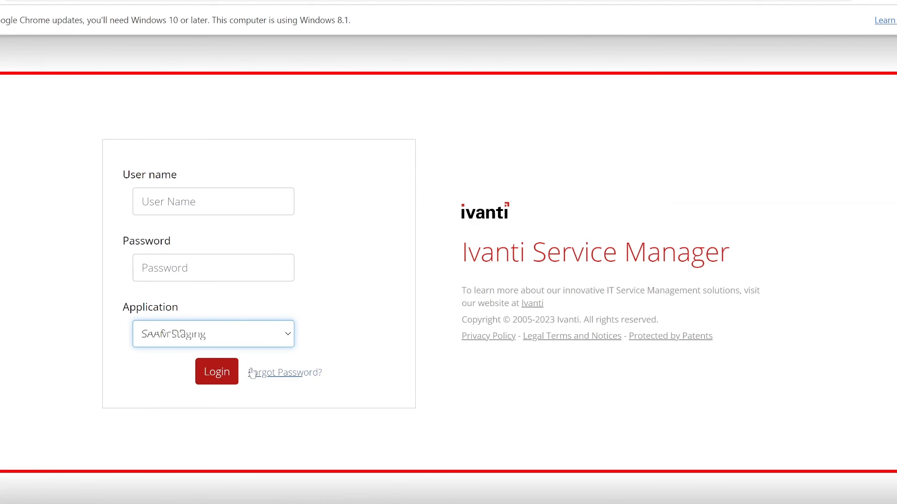
{"action": "left_click", "coordinate": [246, 211]}
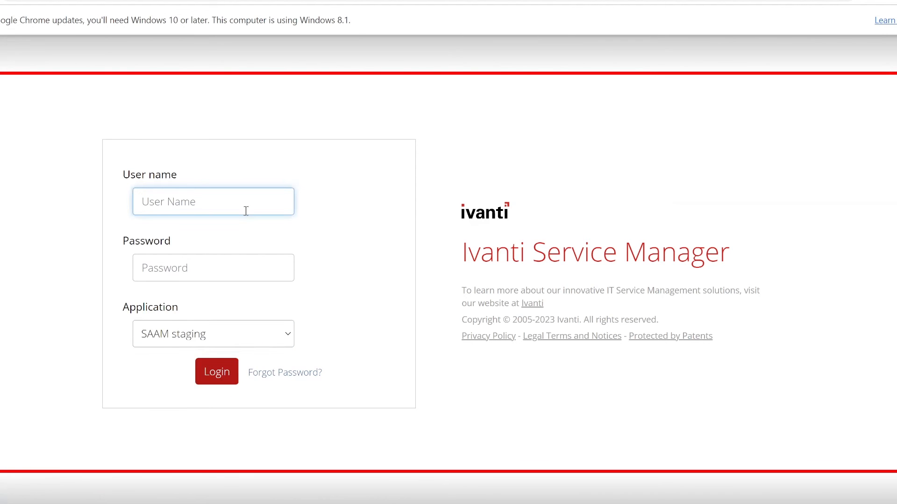
{"action": "type", "text": "heatadmin"}
{"action": "key", "text": "Tab"}
{"action": "type", "text": "••"}
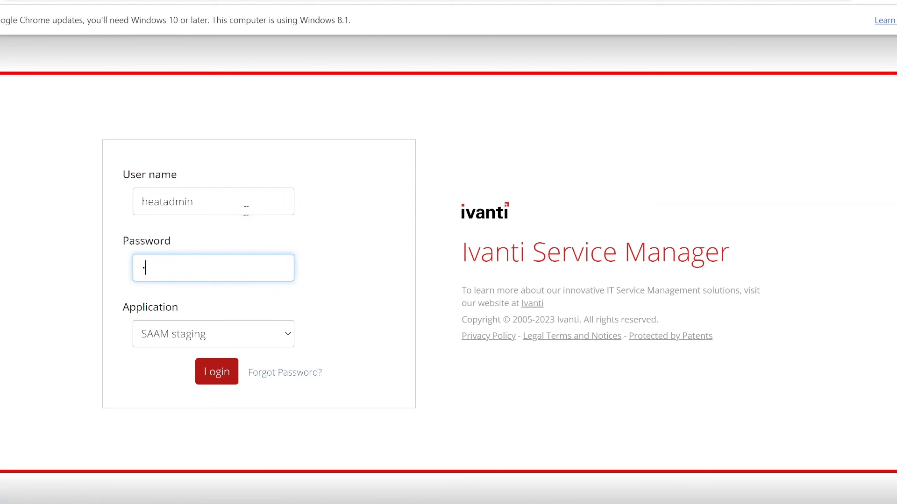
{"action": "type", "text": "••••••"}
{"action": "left_click", "coordinate": [229, 373]}
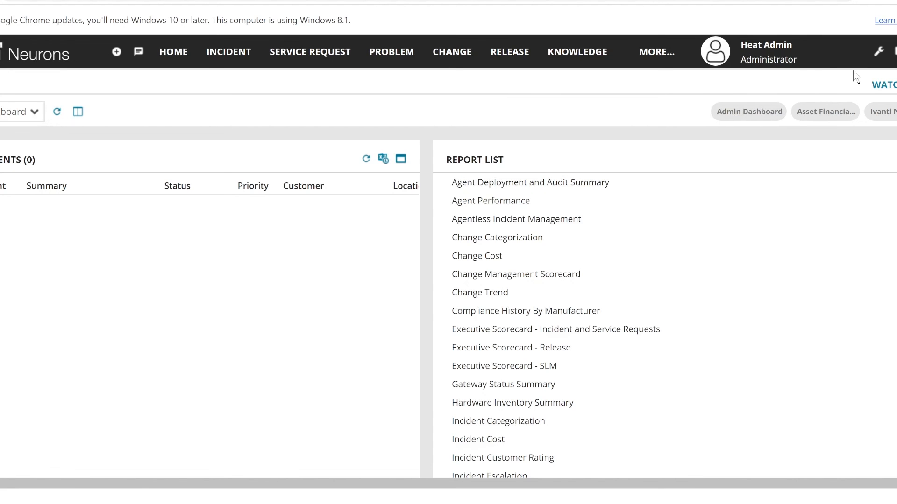
Step: Choose Log Out from the user menu on the loaded staging dashboard
{"action": "left_click", "coordinate": [896, 52]}
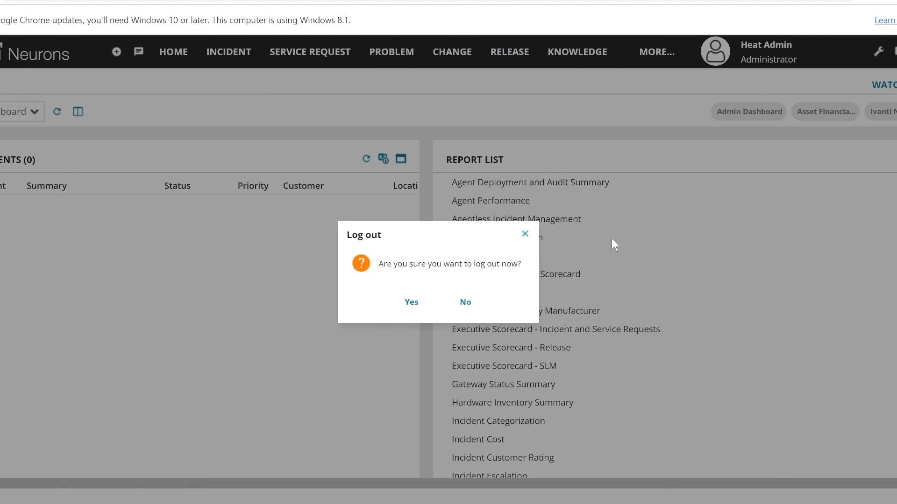
Step: Log out of staging and choose SAAM uat as the application to sign into
{"action": "left_click", "coordinate": [428, 307]}
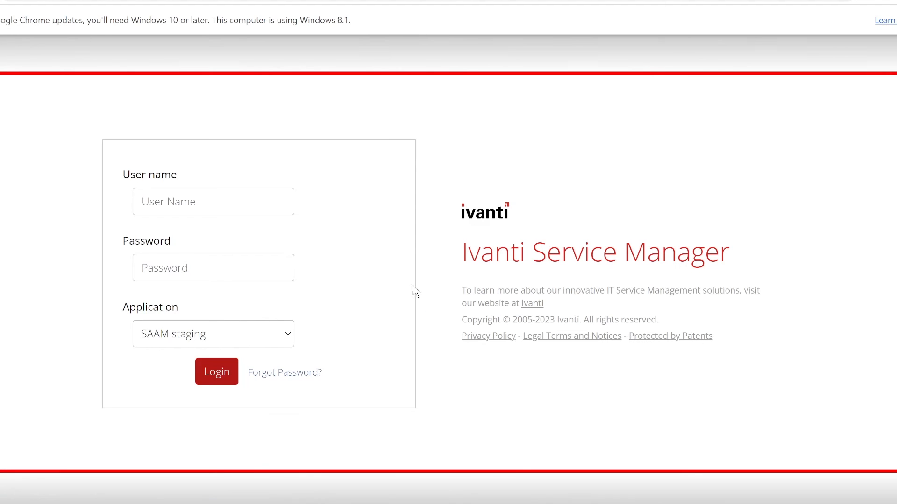
{"action": "left_click", "coordinate": [287, 336]}
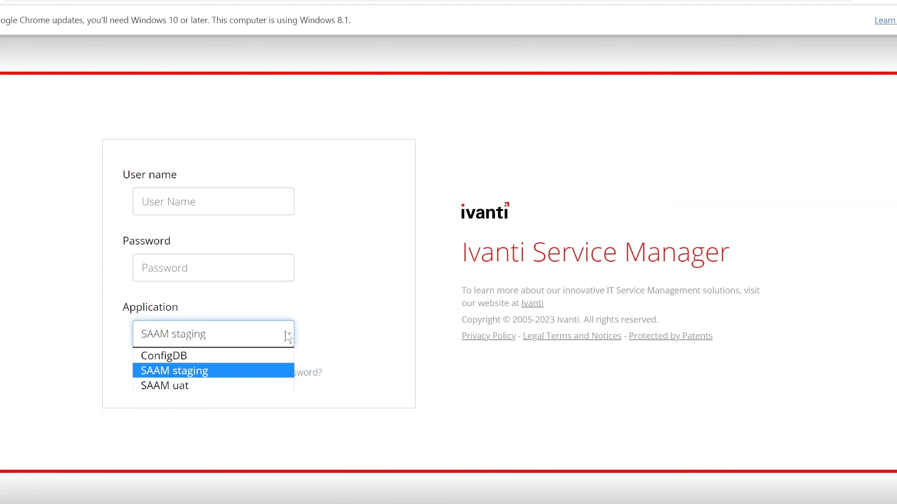
{"action": "left_click", "coordinate": [251, 385]}
Step: Sign in to SAAM uat as heatadmin with the account password
{"action": "left_click", "coordinate": [218, 206]}
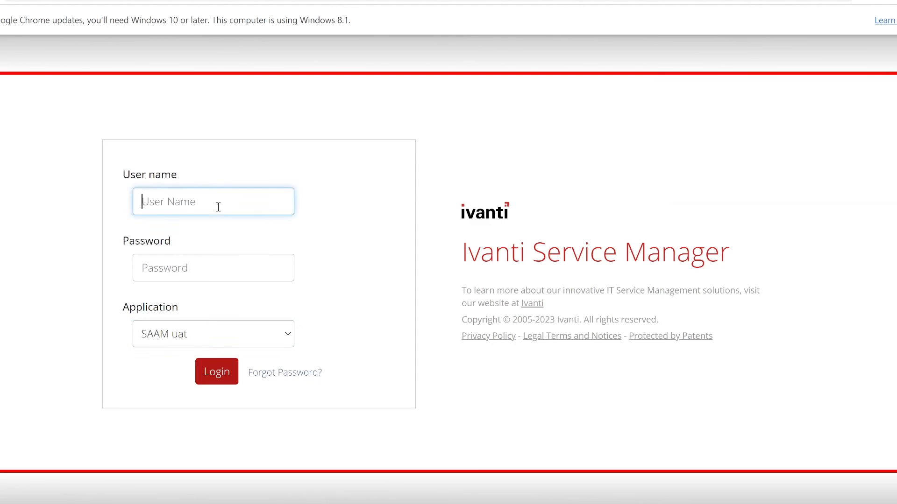
{"action": "type", "text": "heatadmin"}
{"action": "key", "text": "Tab"}
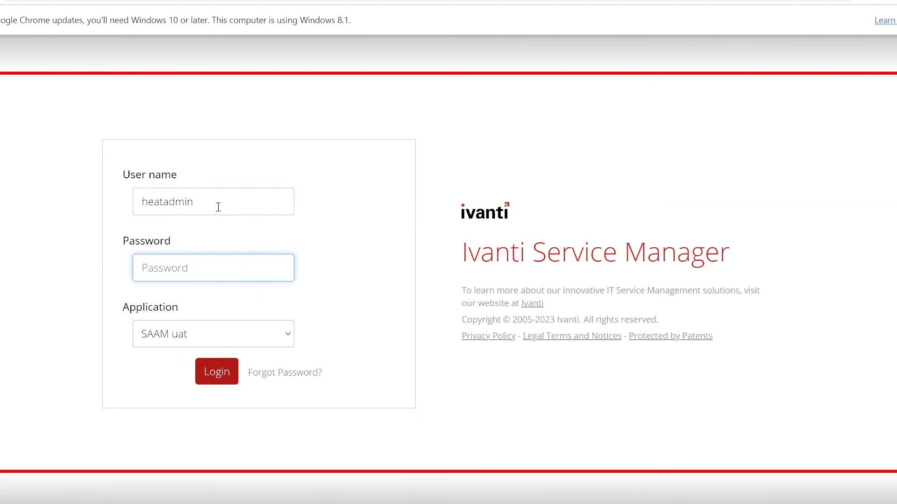
{"action": "type", "text": "•••"}
{"action": "key", "text": "BackSpace"}
{"action": "key", "text": "BackSpace"}
{"action": "key", "text": "BackSpace"}
{"action": "type", "text": "••••••••"}
{"action": "key", "text": "Return"}
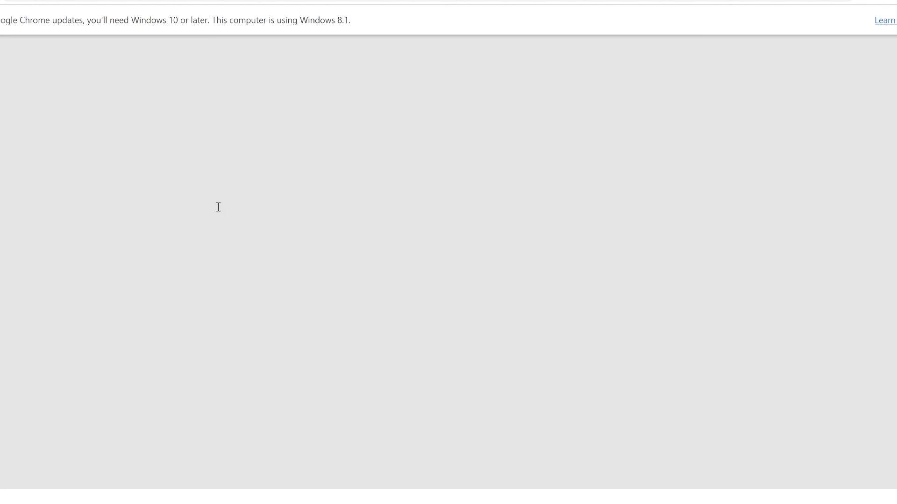